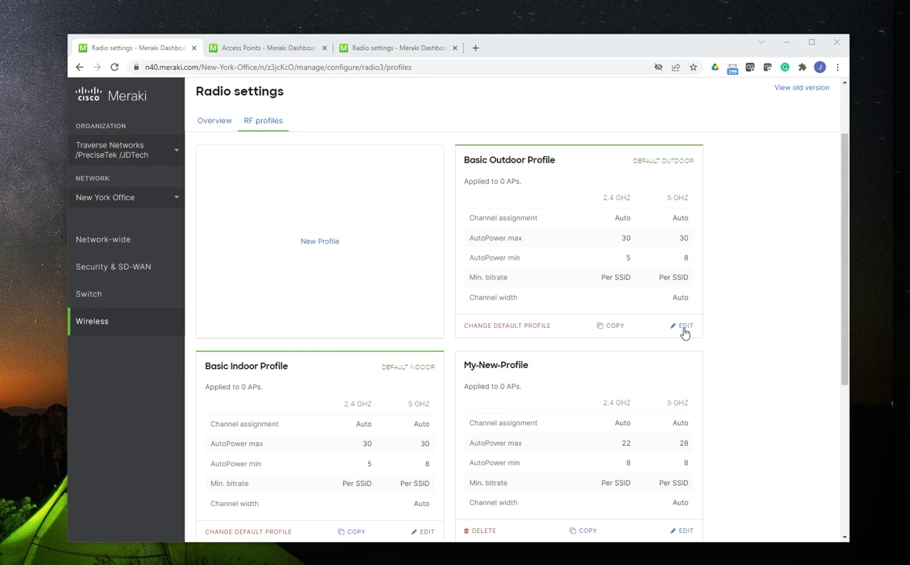
Open the Basic Outdoor Profile and examine its all-SSID band selection, minimum bitrates, client balancing and radio settings.
{"action": "left_click", "coordinate": [683, 327]}
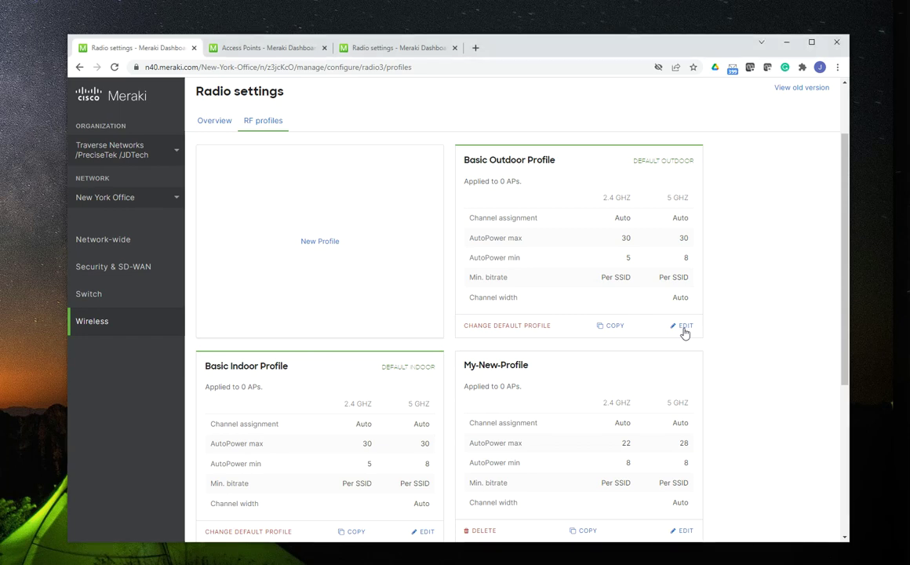
{"action": "left_click", "coordinate": [305, 190]}
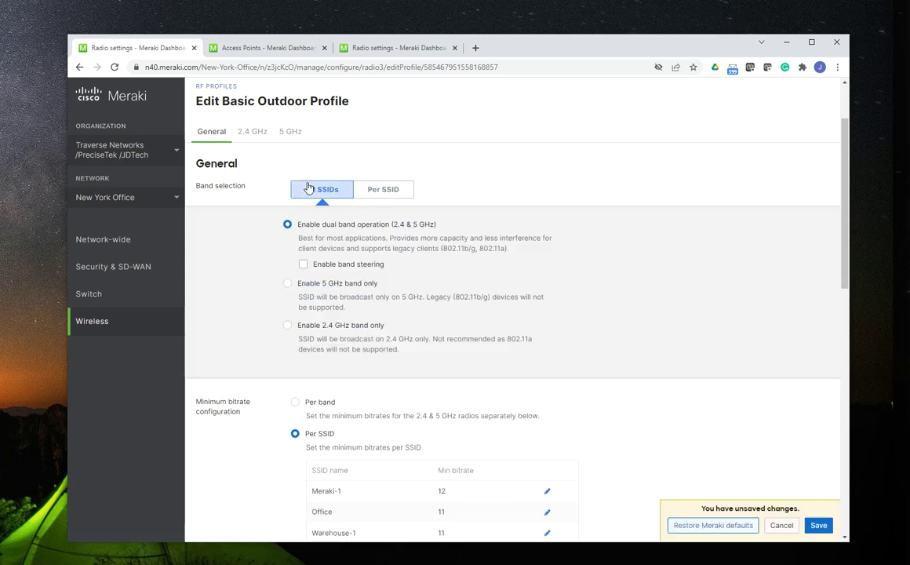
{"action": "scroll", "coordinate": [501, 325], "scroll_direction": "down", "scroll_amount": 4}
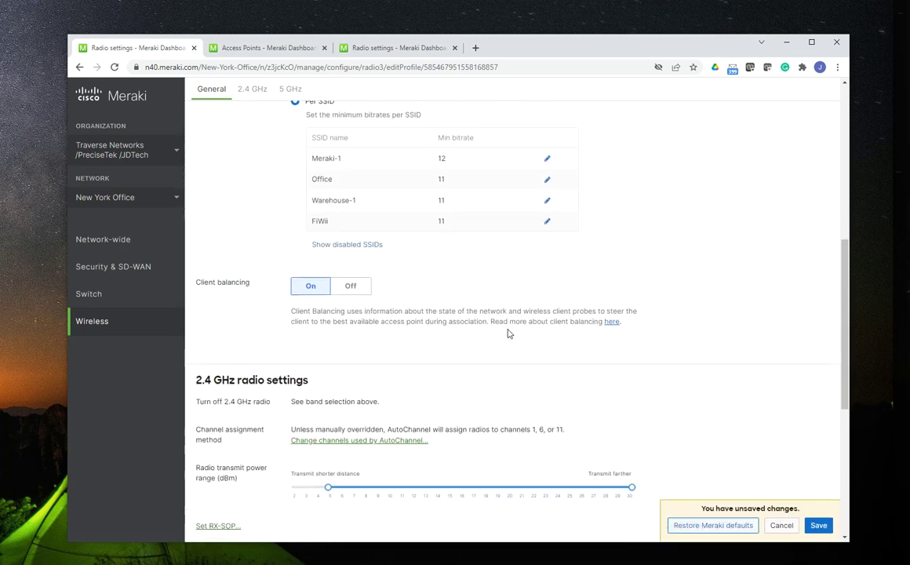
{"action": "scroll", "coordinate": [506, 330], "scroll_direction": "down", "scroll_amount": 2}
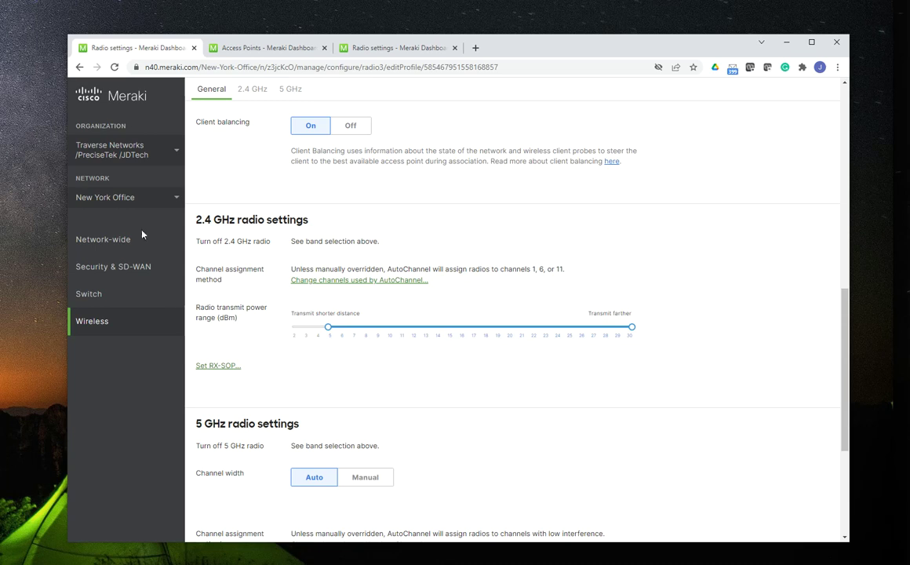
{"action": "mouse_move", "coordinate": [88, 293]}
{"action": "scroll", "coordinate": [470, 227], "scroll_direction": "up", "scroll_amount": 3}
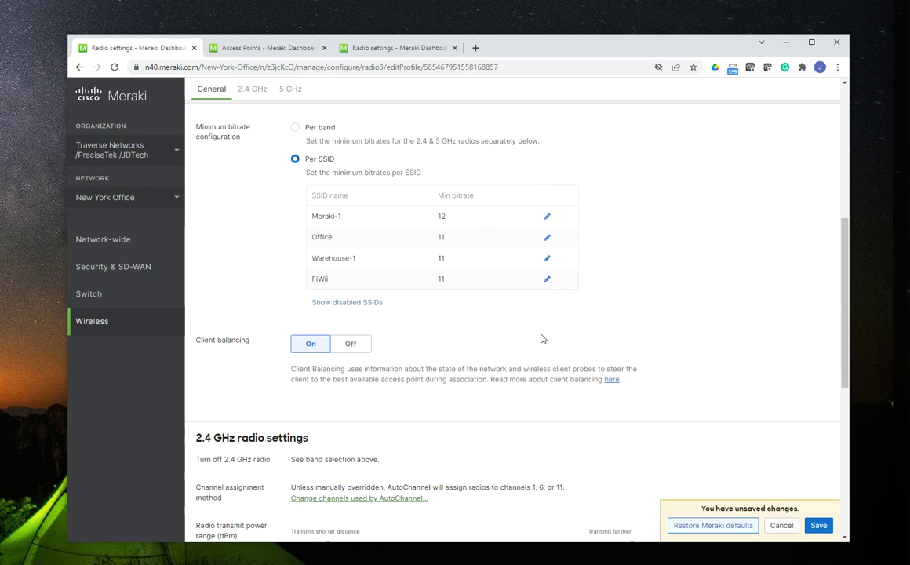
Return to the RF profiles in the wireless radio settings and examine the existing profiles.
{"action": "mouse_move", "coordinate": [140, 331]}
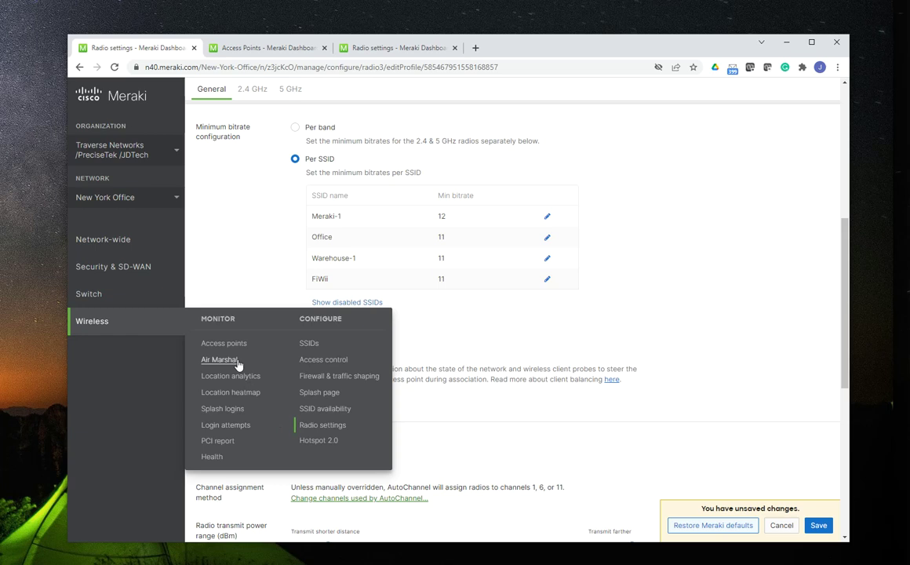
{"action": "left_click", "coordinate": [318, 428]}
{"action": "left_click", "coordinate": [510, 133]}
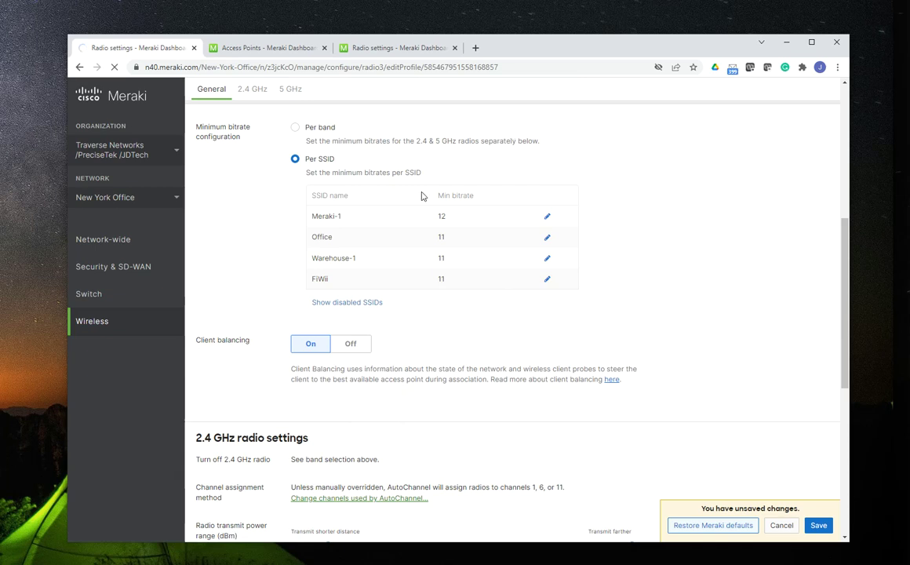
{"action": "scroll", "coordinate": [254, 242], "scroll_direction": "up", "scroll_amount": 5}
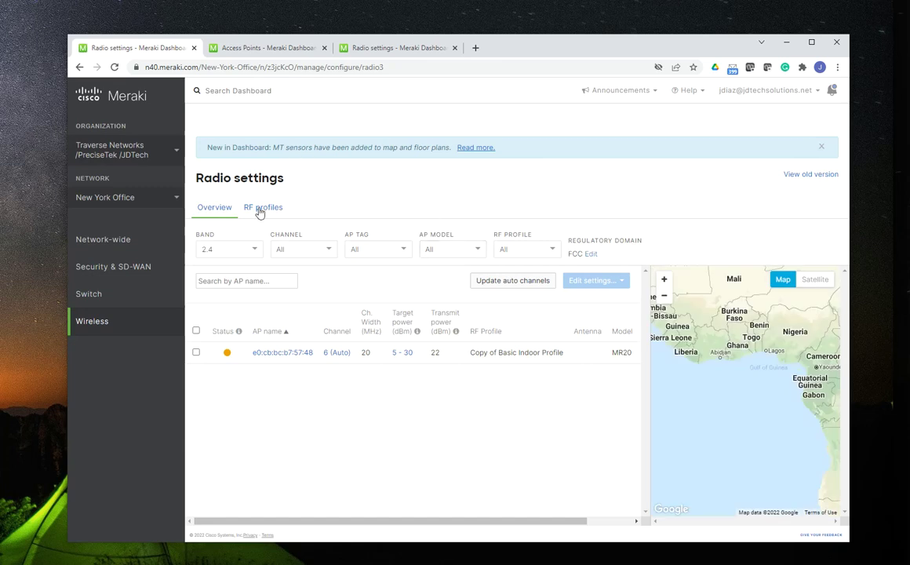
{"action": "mouse_move", "coordinate": [103, 239]}
{"action": "left_click", "coordinate": [272, 212]}
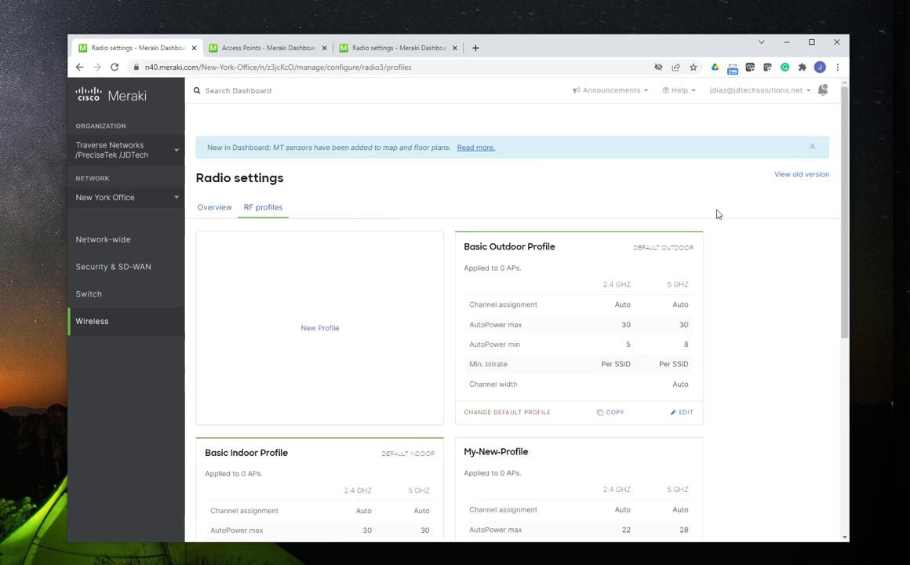
{"action": "scroll", "coordinate": [718, 213], "scroll_direction": "down", "scroll_amount": 2}
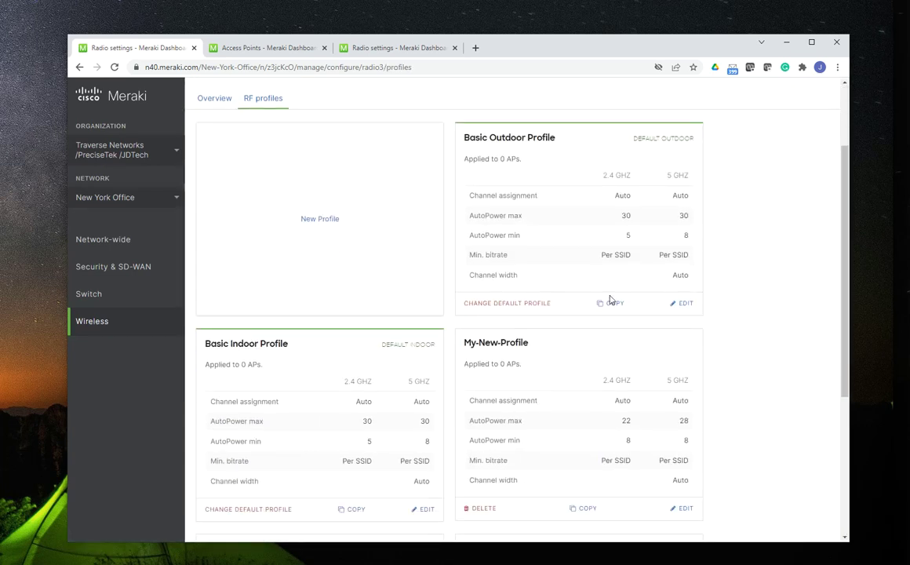
{"action": "scroll", "coordinate": [607, 300], "scroll_direction": "down", "scroll_amount": 5}
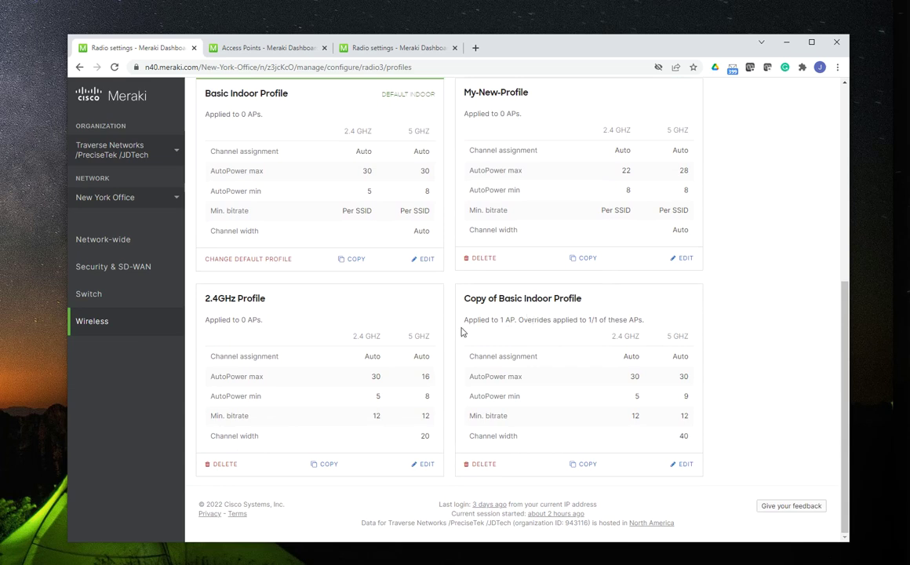
{"action": "scroll", "coordinate": [573, 342], "scroll_direction": "up", "scroll_amount": 5}
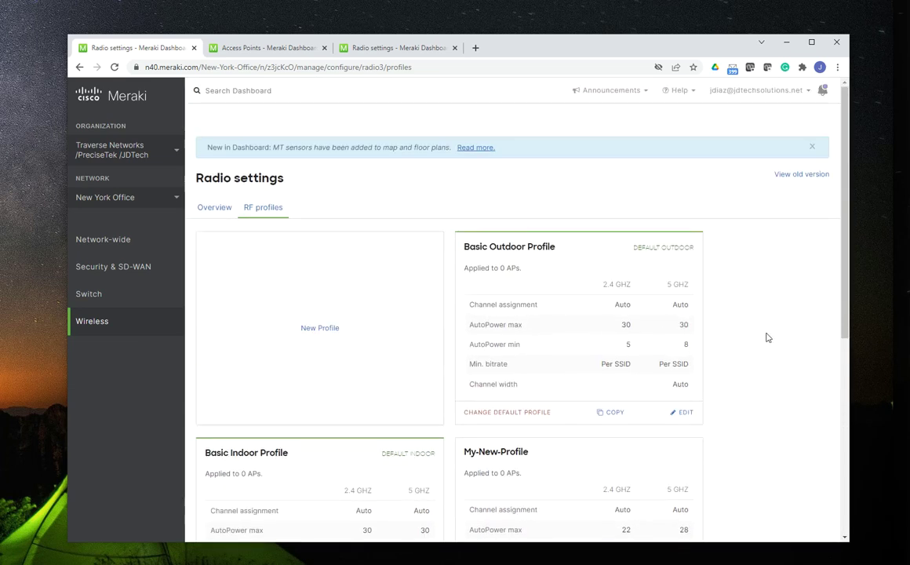
{"action": "scroll", "coordinate": [776, 341], "scroll_direction": "down", "scroll_amount": 1}
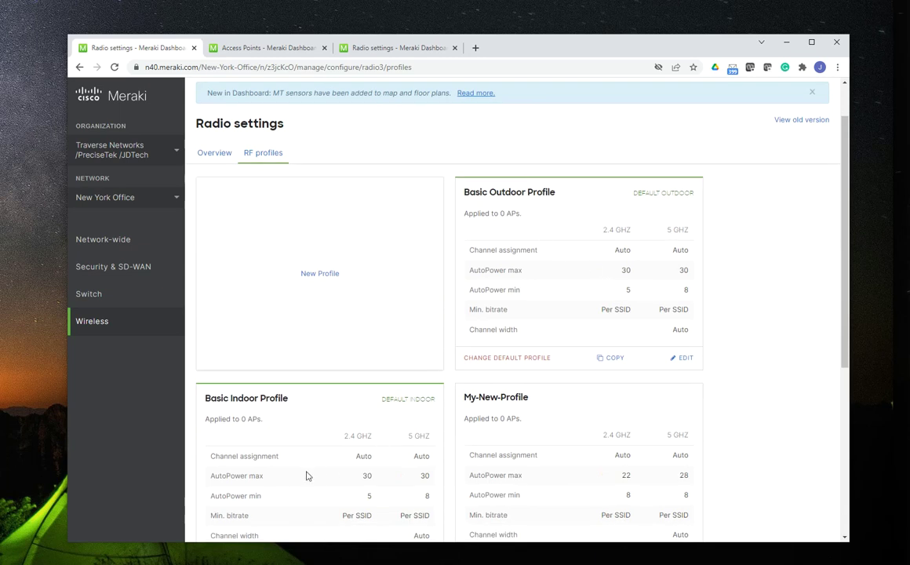
{"action": "scroll", "coordinate": [791, 307], "scroll_direction": "up", "scroll_amount": 1}
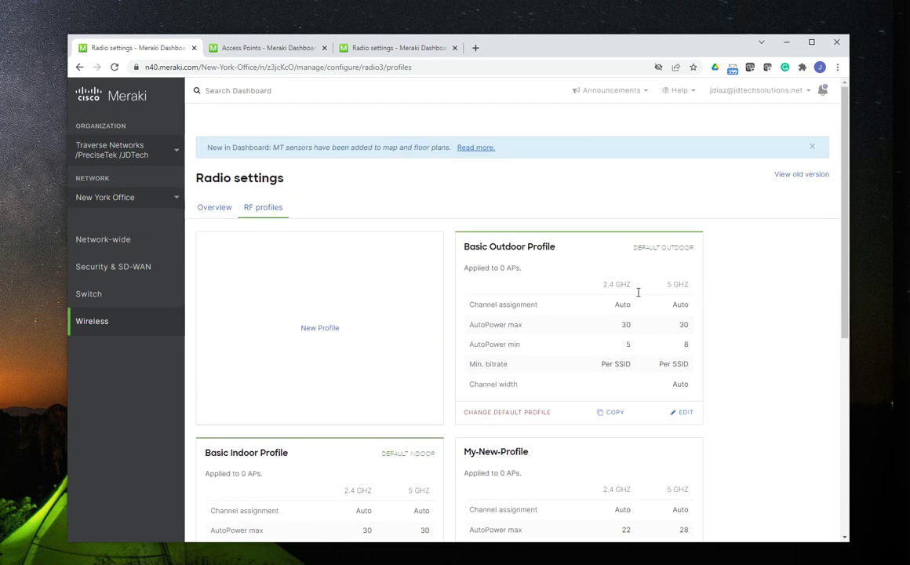
Create a new RF profile from scratch and name it "This is My Profile".
{"action": "left_click", "coordinate": [328, 332]}
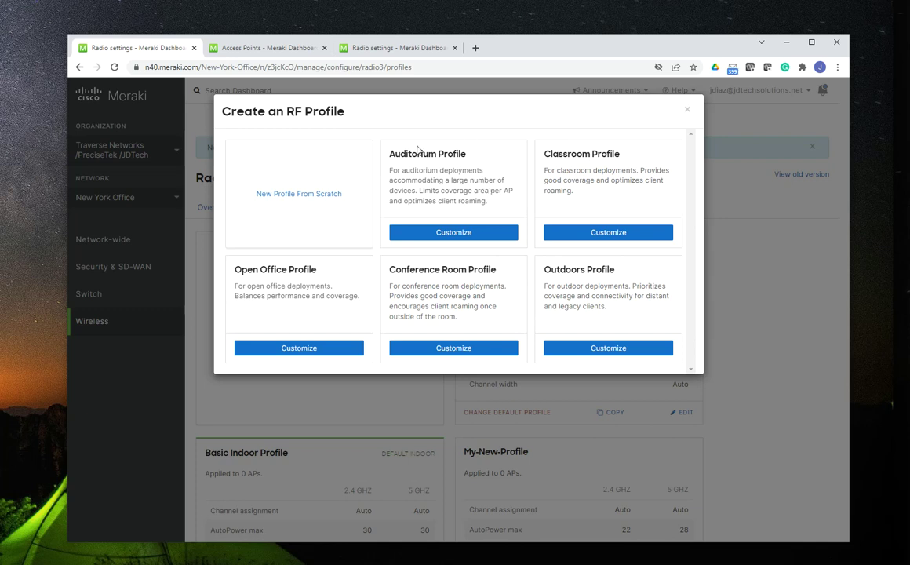
{"action": "left_click", "coordinate": [324, 201]}
{"action": "left_click", "coordinate": [321, 276]}
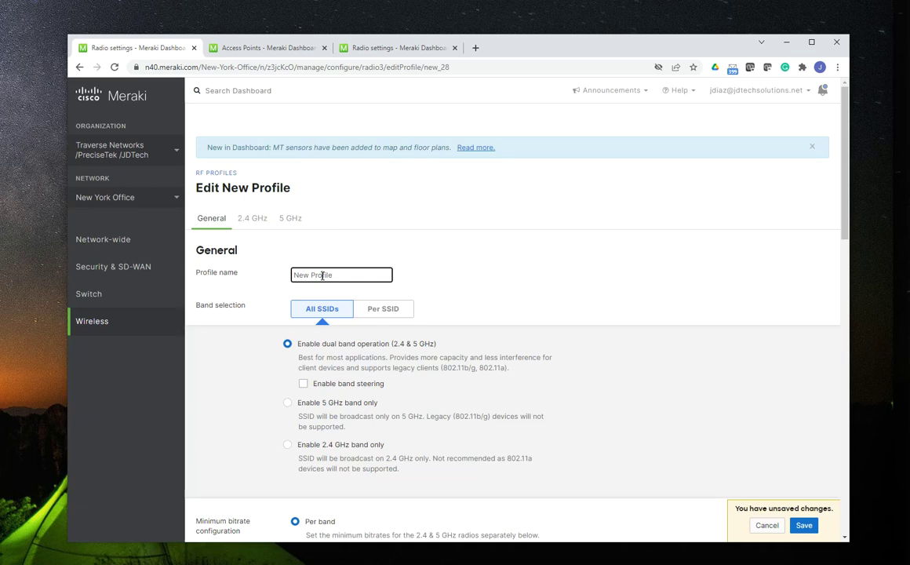
{"action": "key", "text": "ctrl+a"}
{"action": "type", "text": "This is"}
{"action": "type", "text": "My Prof"}
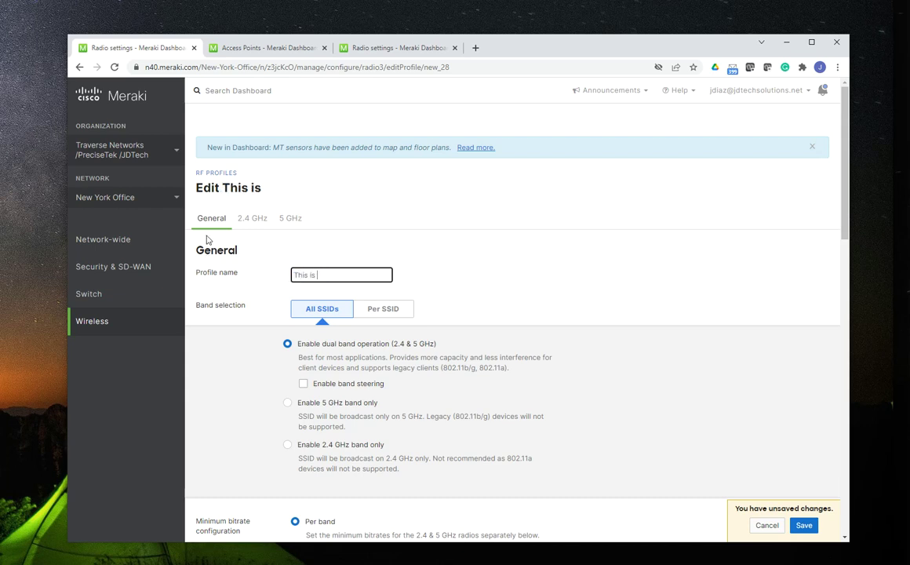
{"action": "type", "text": "ile"}
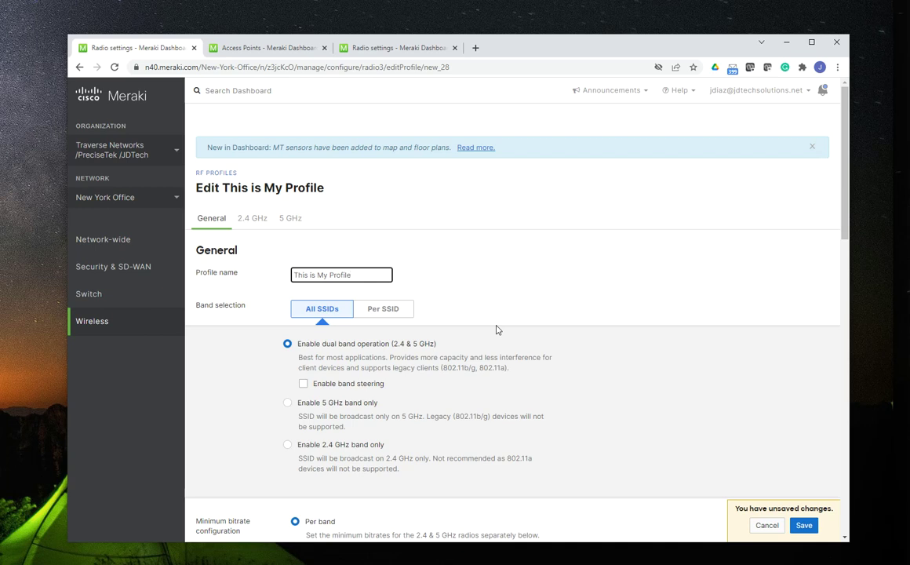
{"action": "left_click", "coordinate": [610, 271]}
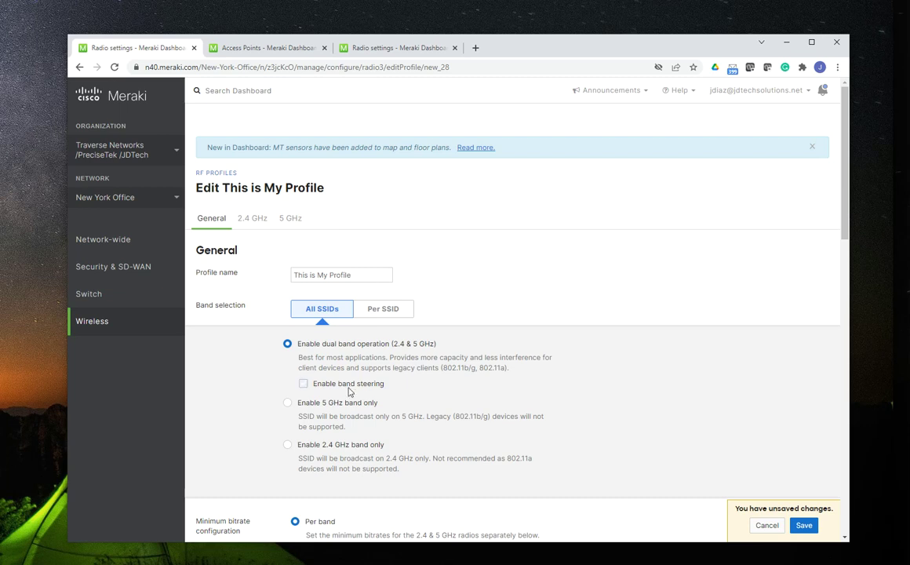
Try the 5 GHz only and 2.4 GHz only band options for all SSIDs, and restore dual band operation.
{"action": "left_click", "coordinate": [287, 403]}
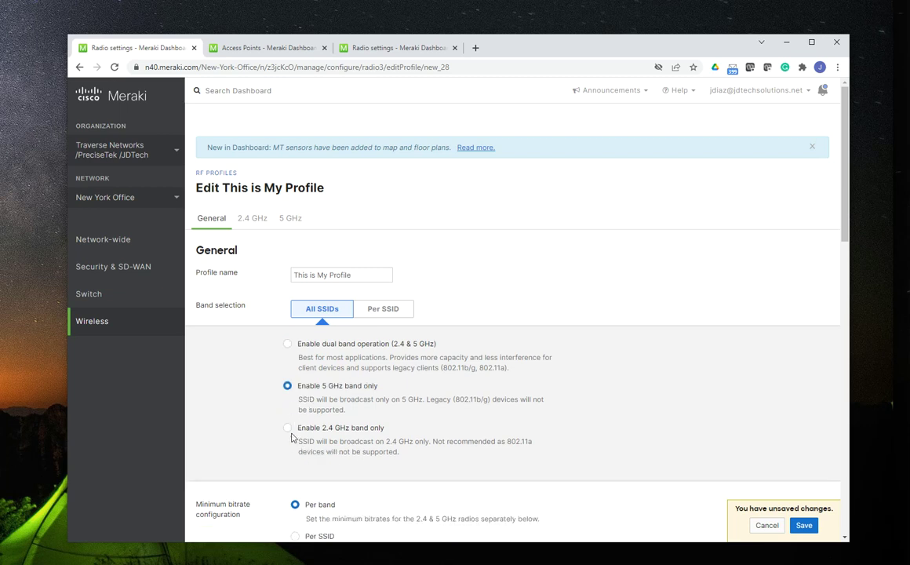
{"action": "left_click", "coordinate": [287, 428]}
{"action": "left_click", "coordinate": [287, 344]}
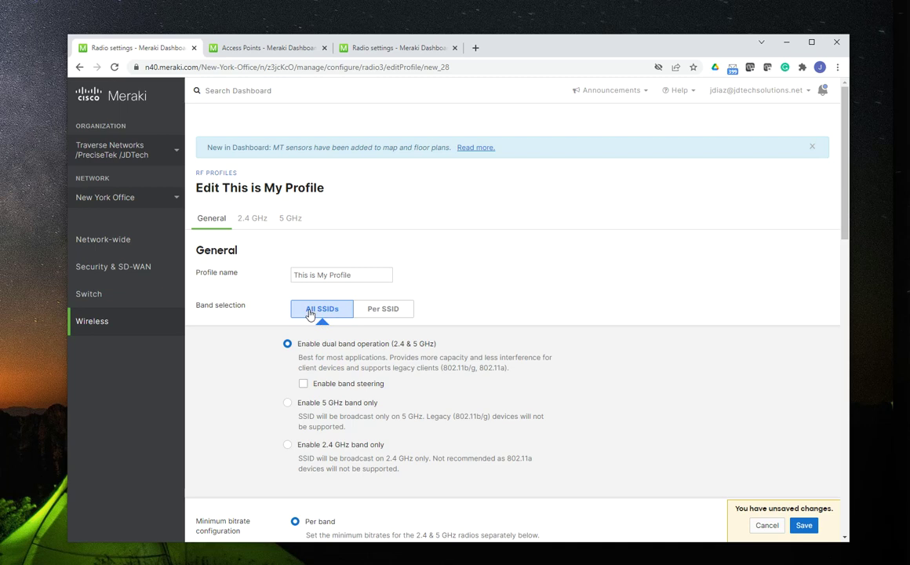
Set band selection per SSID, with band steering on for Meraki-1 and Warehouse-1, 5 GHz off for Office and 2.4 GHz off for FiWii.
{"action": "left_click", "coordinate": [388, 313]}
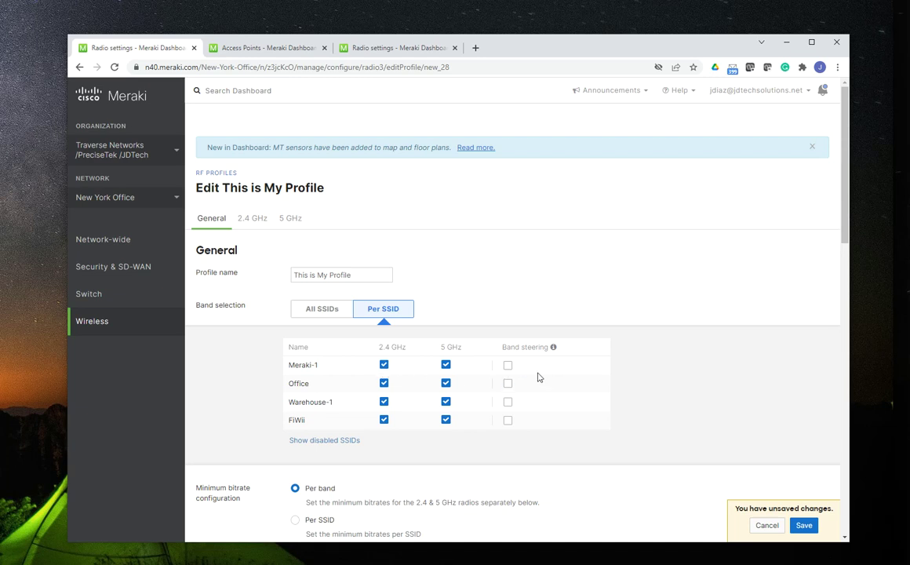
{"action": "left_click", "coordinate": [509, 367]}
{"action": "left_click", "coordinate": [507, 401]}
{"action": "left_click", "coordinate": [445, 383]}
{"action": "left_click", "coordinate": [383, 420]}
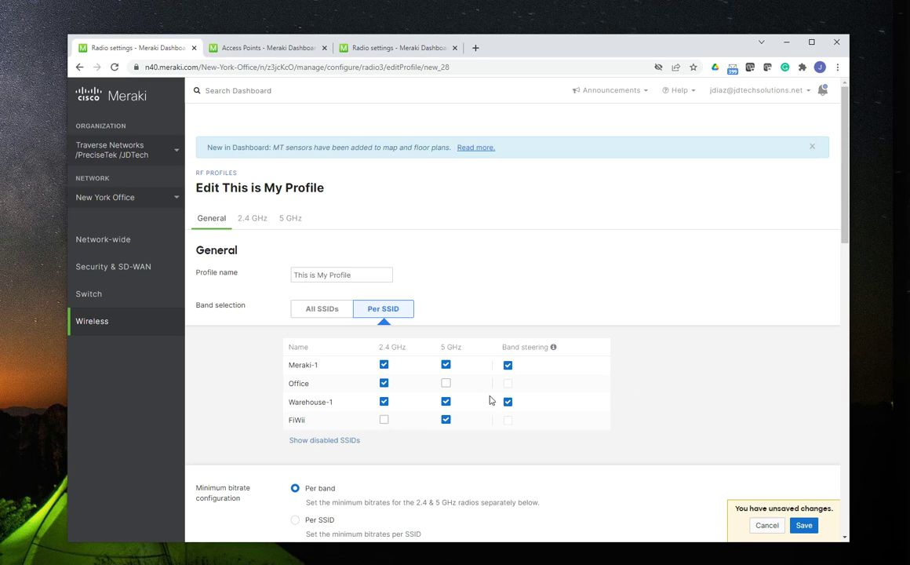
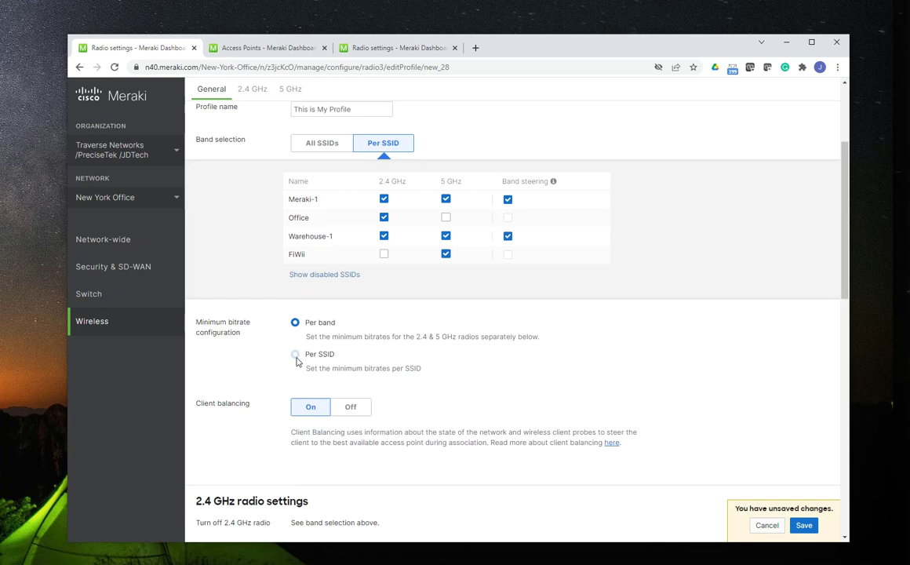
Configure minimum bitrates per SSID and set the Meraki-1 minimum bitrate to 12.
{"action": "left_click", "coordinate": [296, 357]}
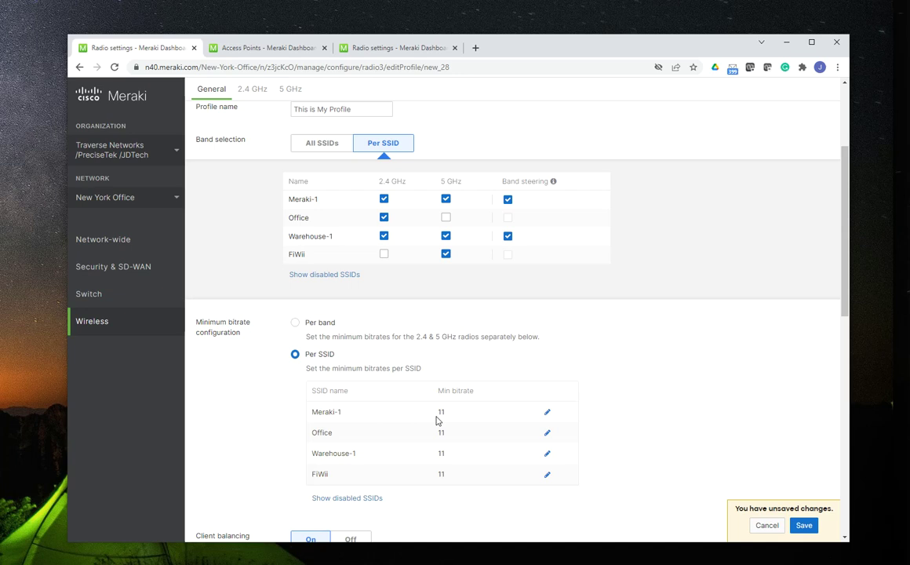
{"action": "left_click", "coordinate": [548, 414]}
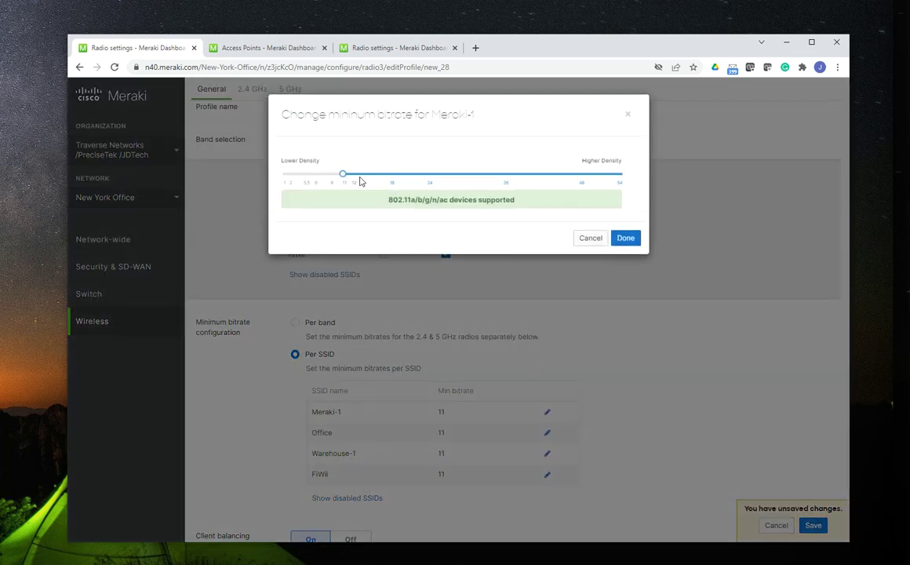
{"action": "left_click_drag", "start_coordinate": [343, 174], "coordinate": [353, 181]}
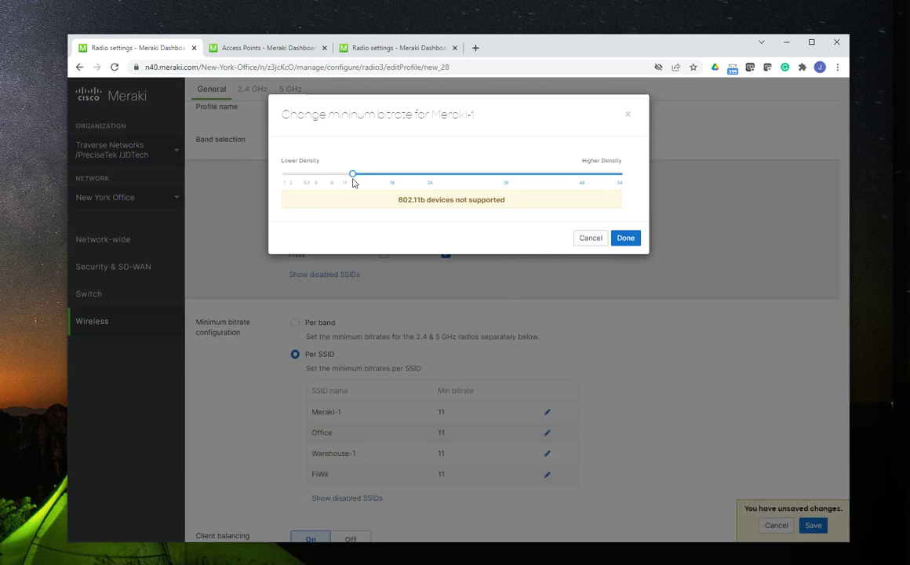
{"action": "left_click_drag", "start_coordinate": [400, 203], "coordinate": [509, 216]}
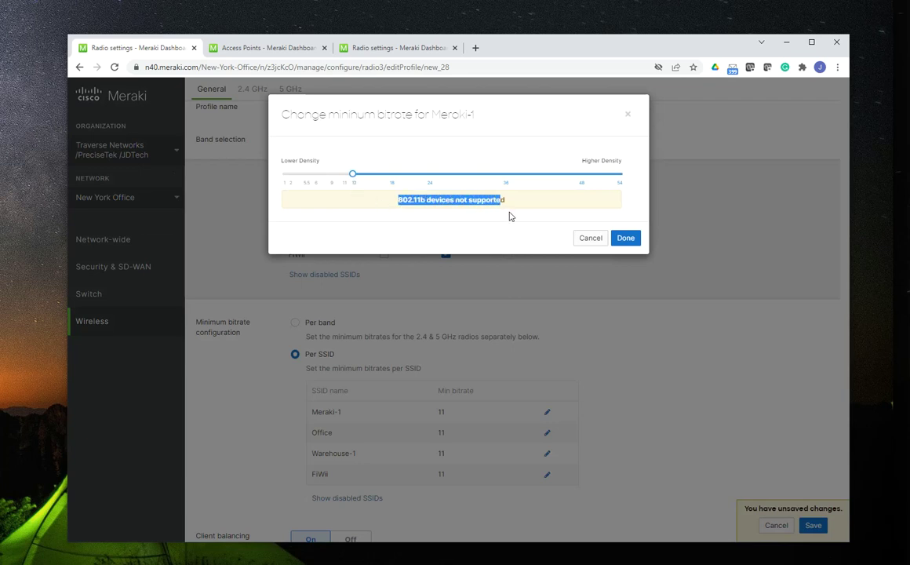
{"action": "left_click", "coordinate": [625, 238]}
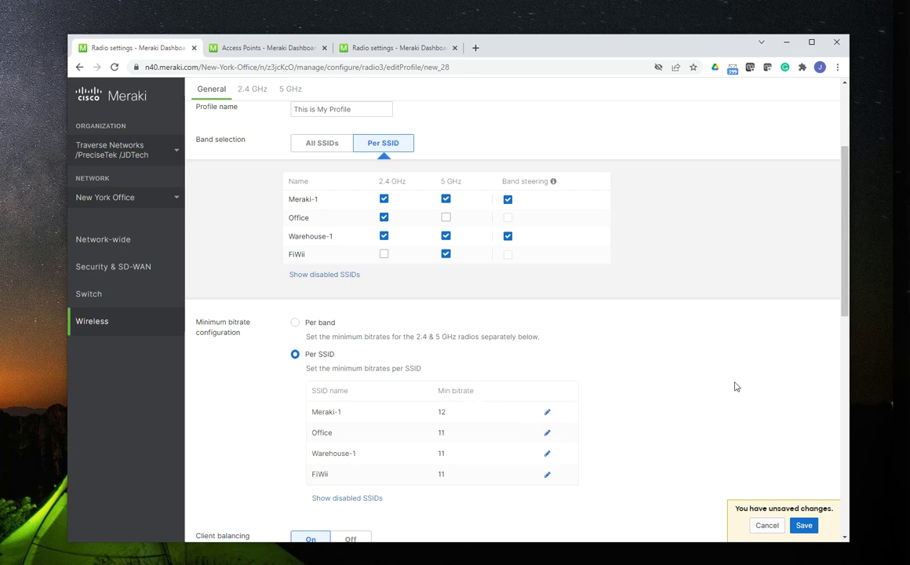
Try the per band minimum bitrate configuration and restore the per SSID option.
{"action": "scroll", "coordinate": [737, 386], "scroll_direction": "down", "scroll_amount": 3}
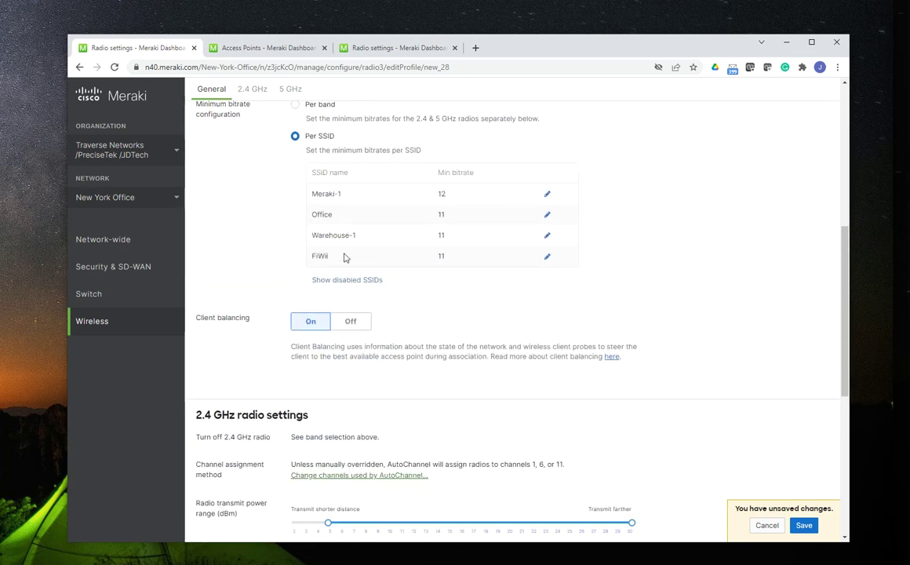
{"action": "scroll", "coordinate": [470, 291], "scroll_direction": "up", "scroll_amount": 2}
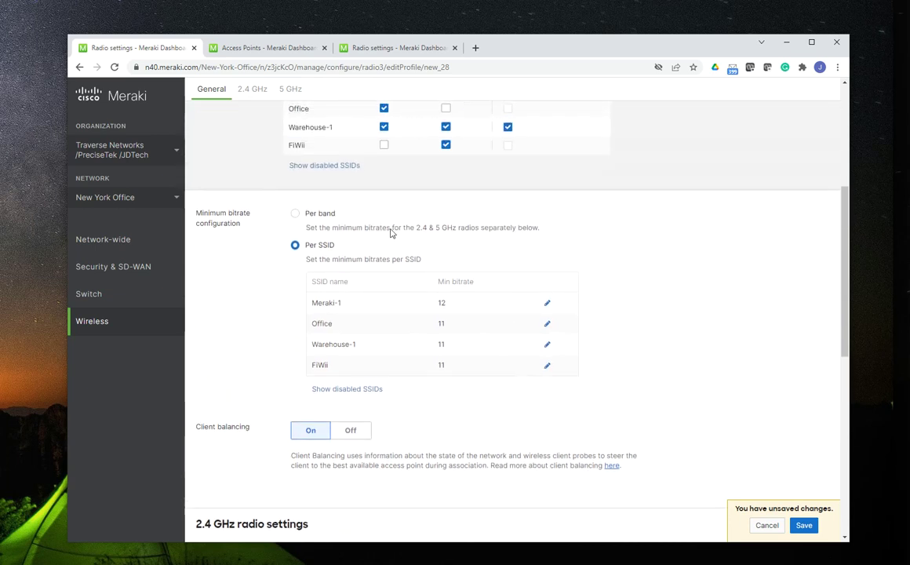
{"action": "left_click", "coordinate": [295, 214]}
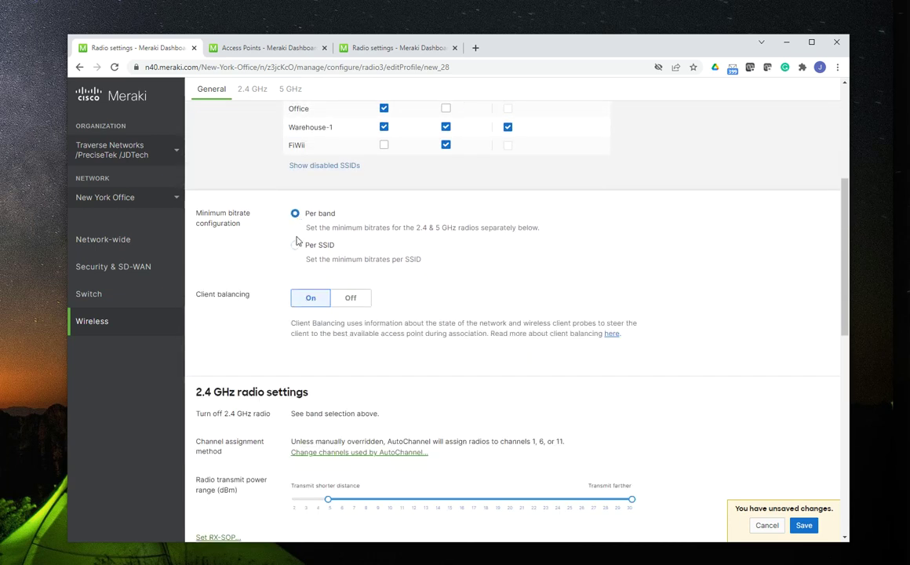
{"action": "left_click", "coordinate": [296, 246]}
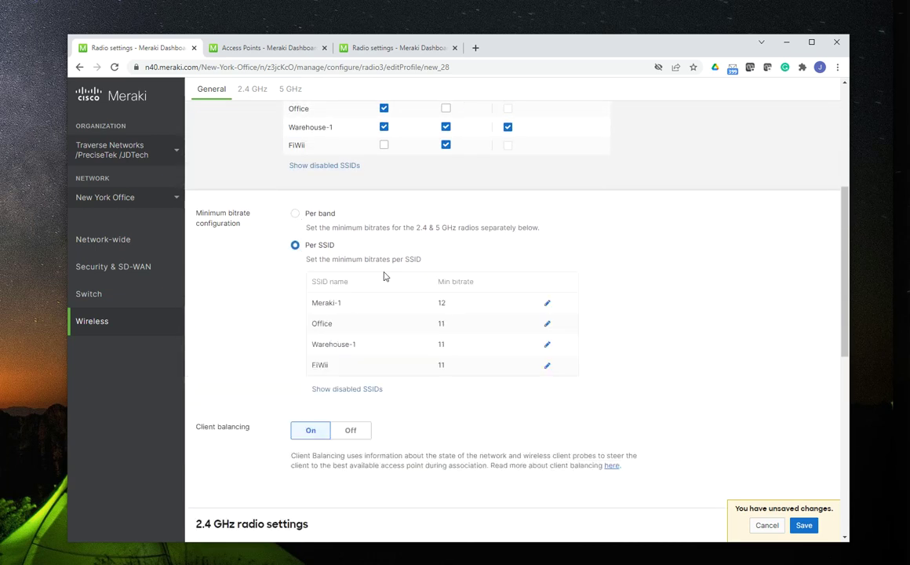
Set the minimum bitrate for the Office SSID to 12.
{"action": "left_click", "coordinate": [547, 323]}
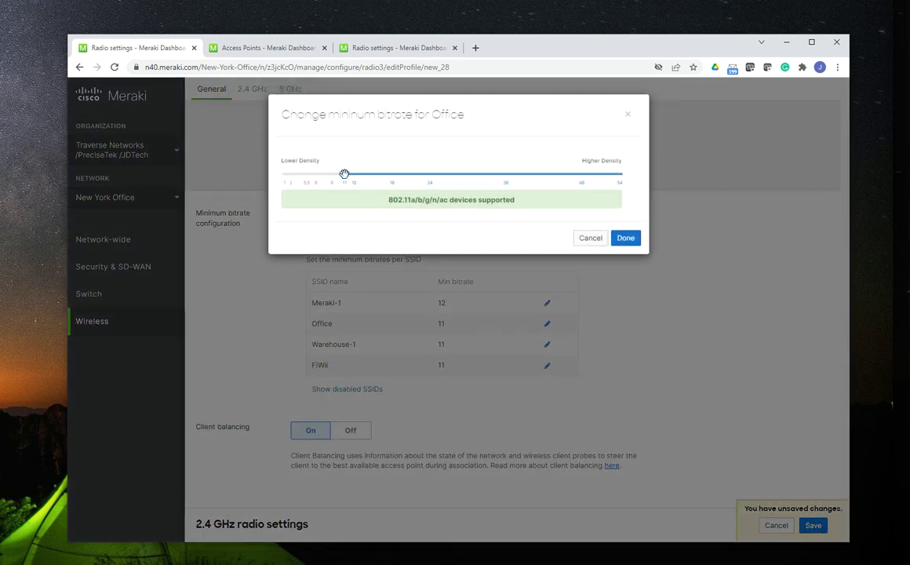
{"action": "left_click_drag", "start_coordinate": [343, 173], "coordinate": [353, 174]}
{"action": "left_click", "coordinate": [624, 238]}
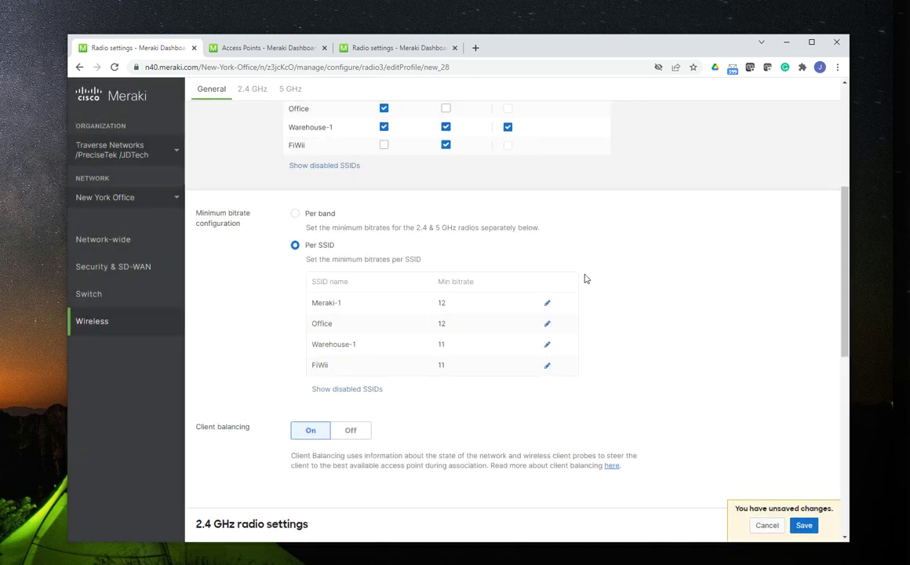
Set the minimum bitrate for both the Warehouse-1 and FiWii SSIDs to 12.
{"action": "left_click", "coordinate": [546, 343]}
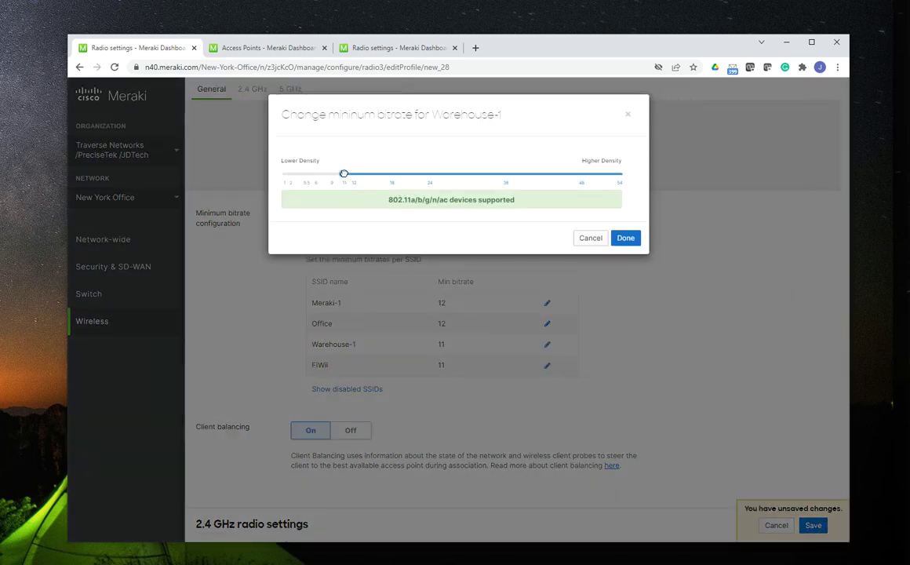
{"action": "left_click_drag", "start_coordinate": [342, 173], "coordinate": [353, 173]}
{"action": "left_click", "coordinate": [625, 237]}
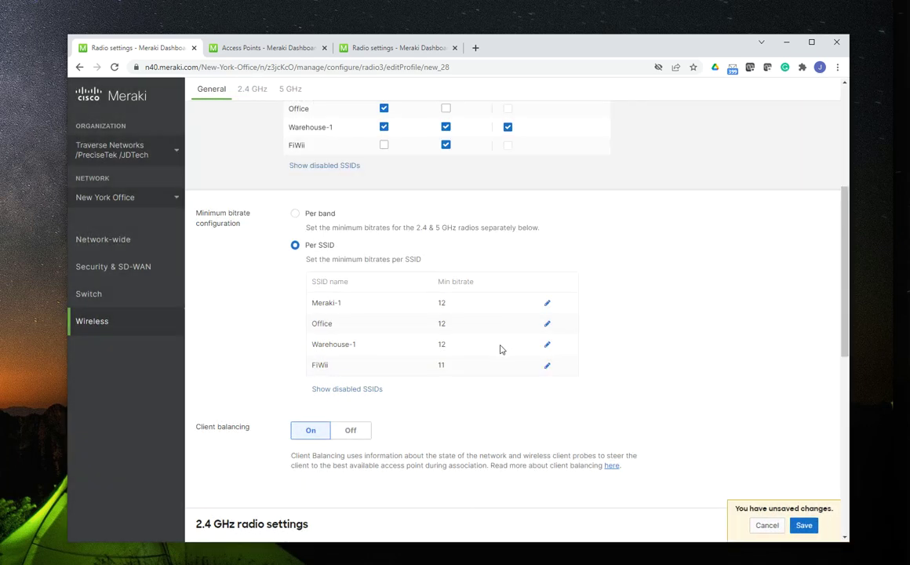
{"action": "left_click", "coordinate": [547, 365]}
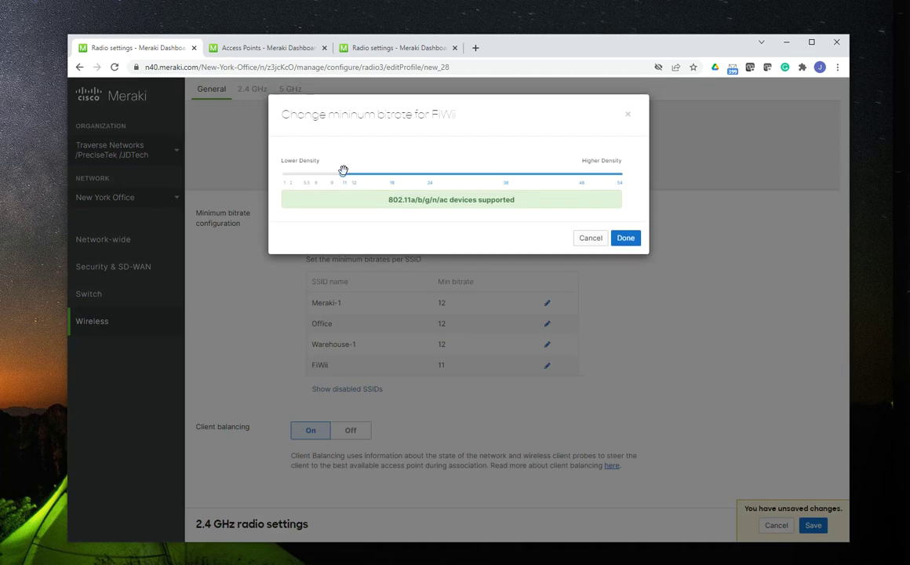
{"action": "left_click_drag", "start_coordinate": [343, 174], "coordinate": [353, 173]}
{"action": "left_click", "coordinate": [630, 239]}
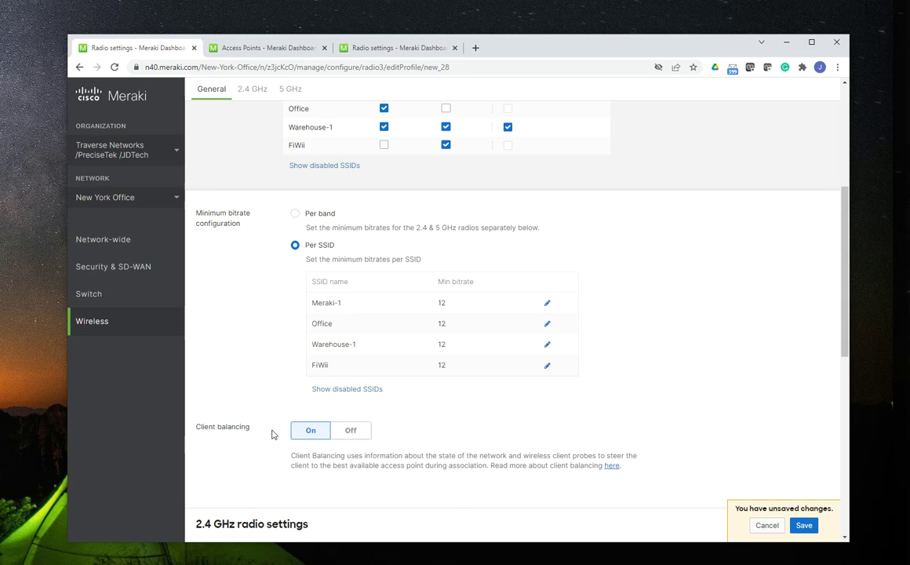
Set the radio transmit power range to 8–22 dBm for 2.4 GHz and 10–22 dBm for 5 GHz.
{"action": "scroll", "coordinate": [466, 426], "scroll_direction": "down", "scroll_amount": 1}
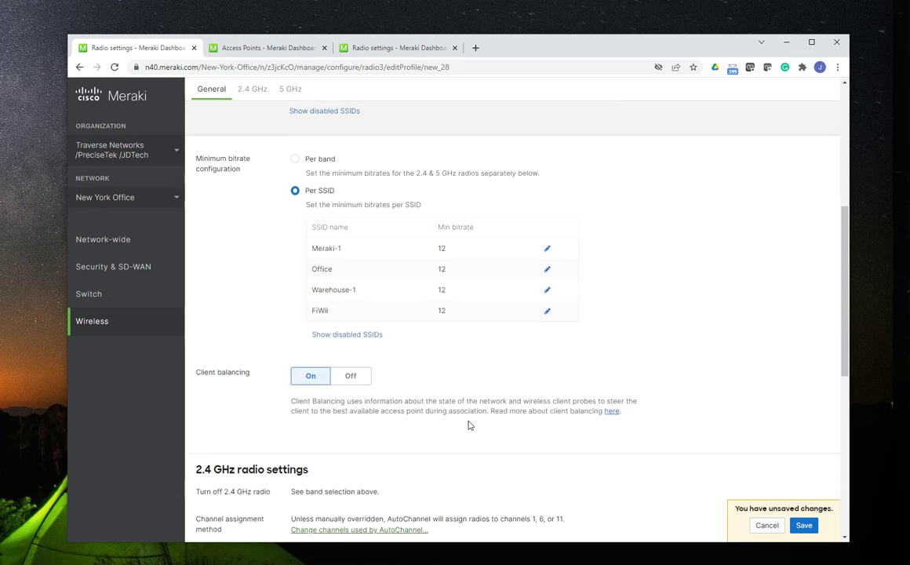
{"action": "scroll", "coordinate": [439, 368], "scroll_direction": "down", "scroll_amount": 1}
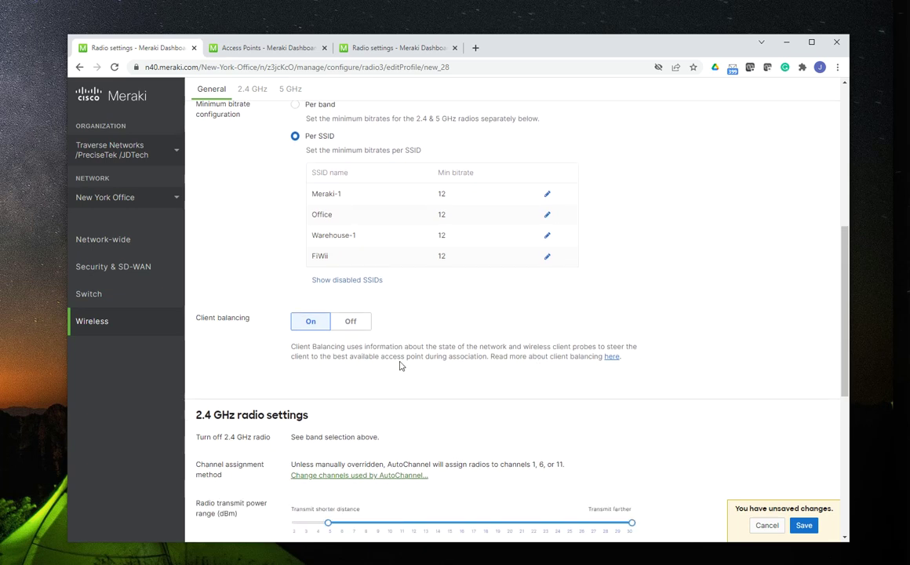
{"action": "scroll", "coordinate": [452, 370], "scroll_direction": "down", "scroll_amount": 3}
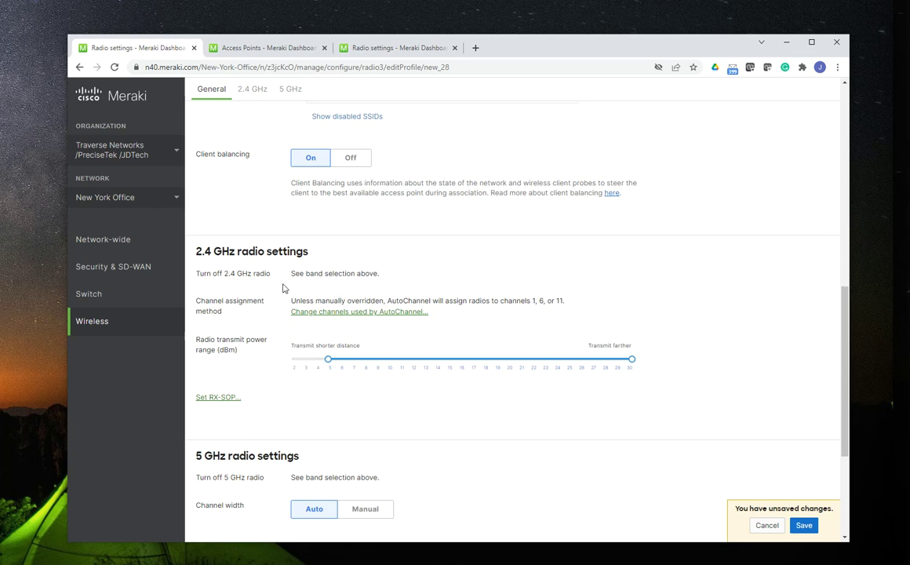
{"action": "scroll", "coordinate": [287, 289], "scroll_direction": "down", "scroll_amount": 2}
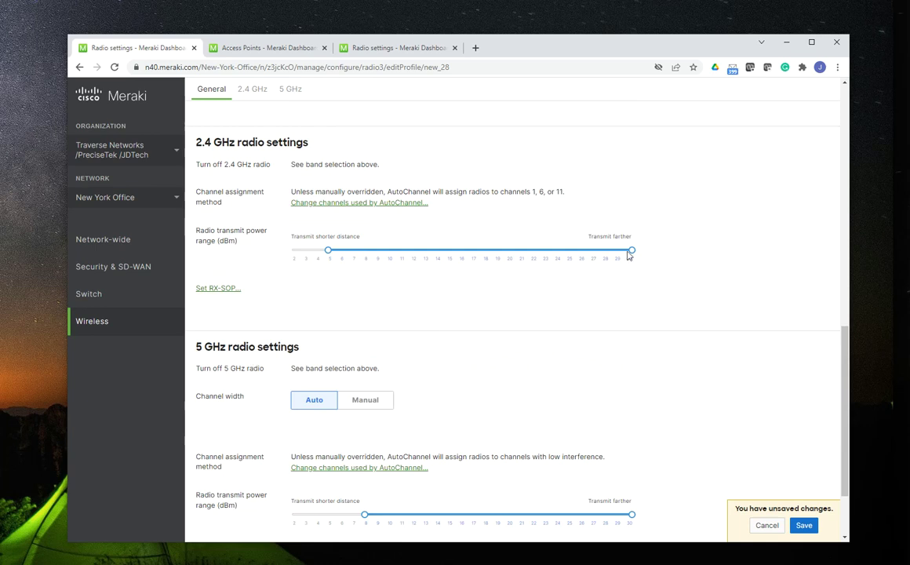
{"action": "left_click_drag", "start_coordinate": [632, 251], "coordinate": [534, 250]}
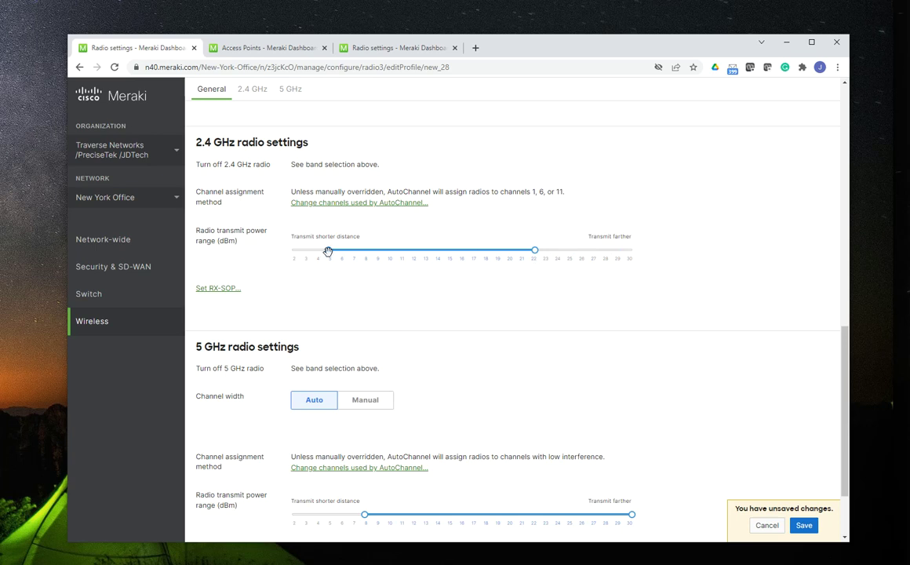
{"action": "left_click_drag", "start_coordinate": [327, 250], "coordinate": [365, 265]}
{"action": "left_click_drag", "start_coordinate": [631, 516], "coordinate": [523, 521]}
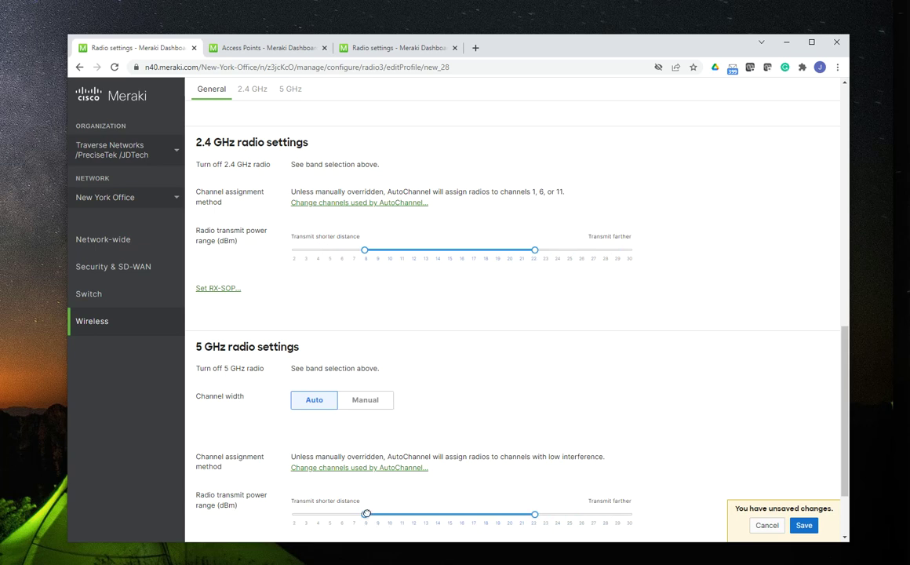
{"action": "left_click_drag", "start_coordinate": [366, 515], "coordinate": [387, 515]}
Deselect channels 6 and 11 for 2.4 GHz AutoChannel, keeping only channel 1 selected, and accept the channel selection.
{"action": "left_click", "coordinate": [368, 203]}
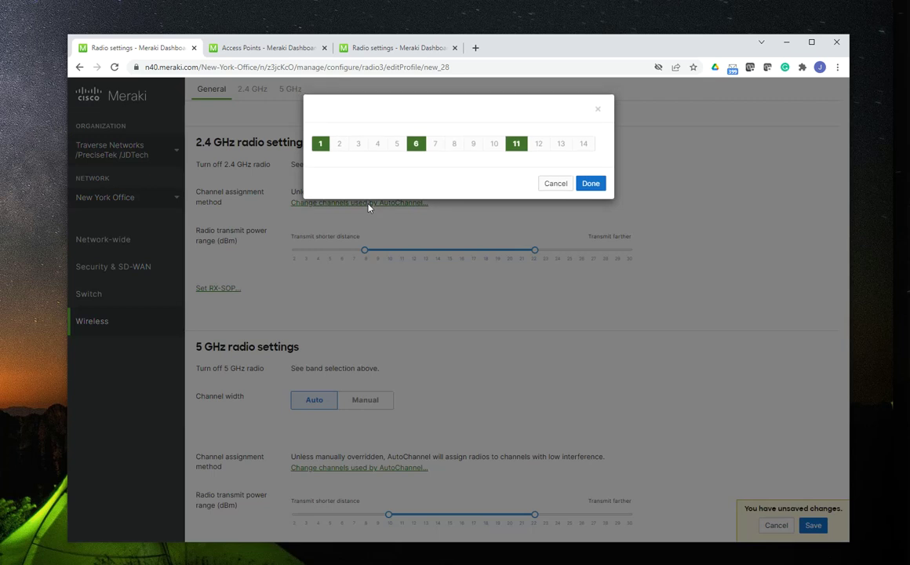
{"action": "left_click", "coordinate": [417, 150]}
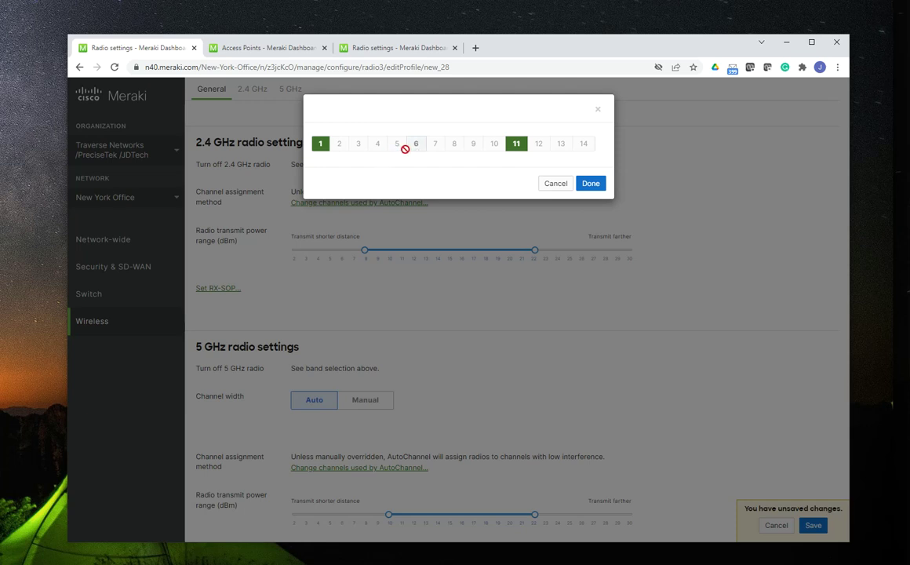
{"action": "left_click", "coordinate": [410, 155]}
{"action": "left_click", "coordinate": [417, 147]}
{"action": "left_click", "coordinate": [516, 151]}
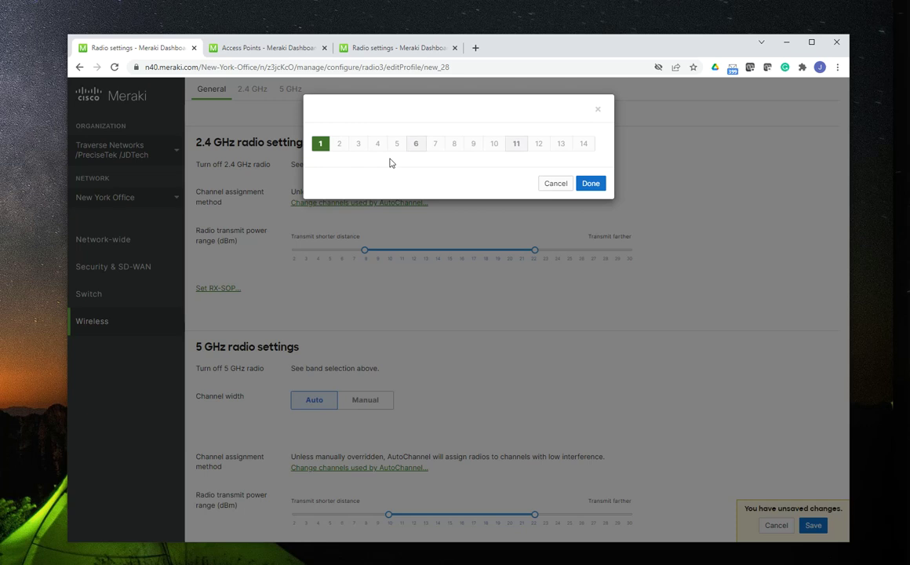
{"action": "left_click", "coordinate": [591, 185]}
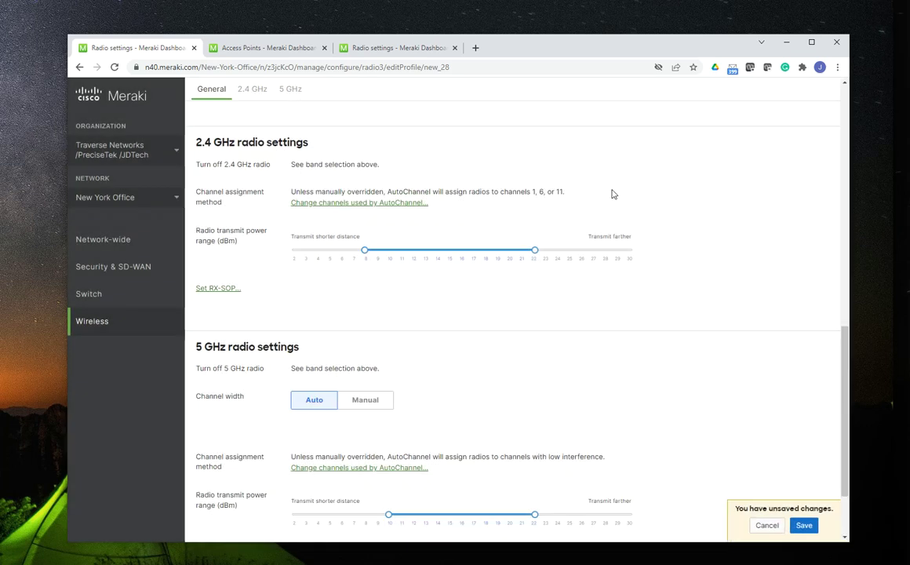
Try deselecting the DFS channels used by 5 GHz AutoChannel, reselect them and accept the channel selection.
{"action": "scroll", "coordinate": [443, 364], "scroll_direction": "down", "scroll_amount": 1}
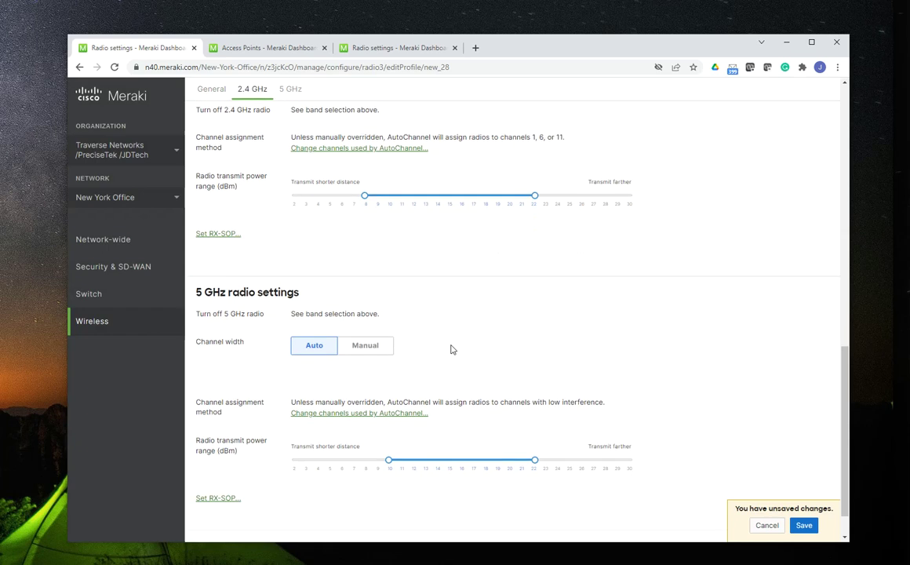
{"action": "left_click", "coordinate": [400, 413]}
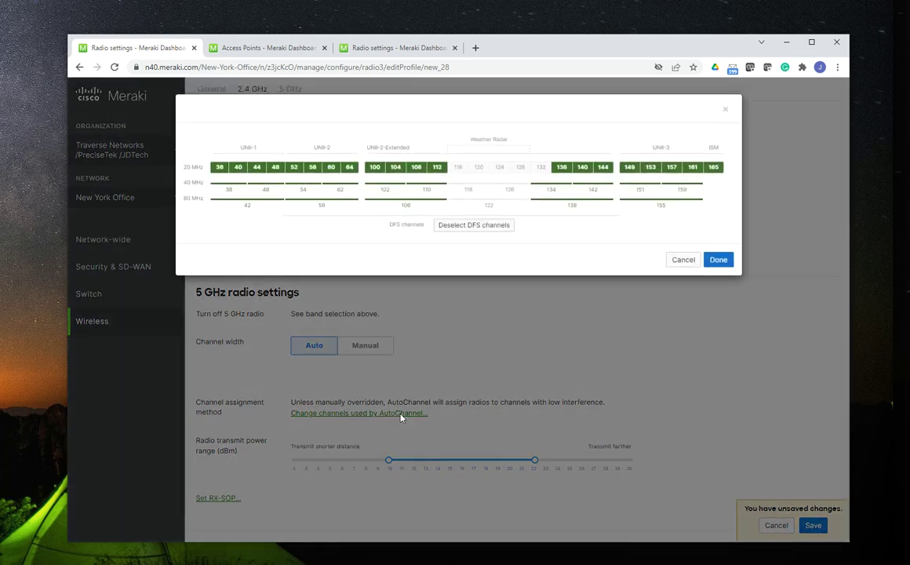
{"action": "left_click", "coordinate": [481, 234]}
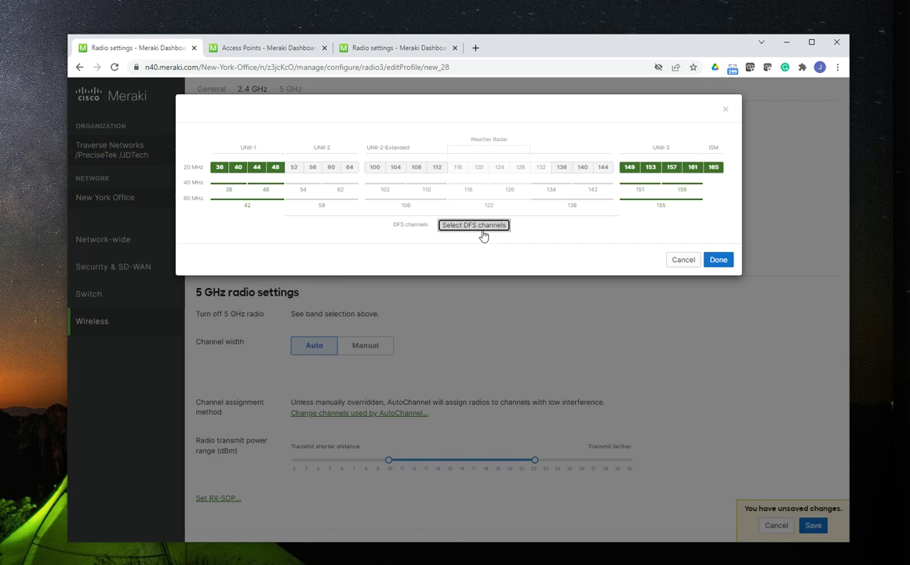
{"action": "left_click", "coordinate": [473, 225]}
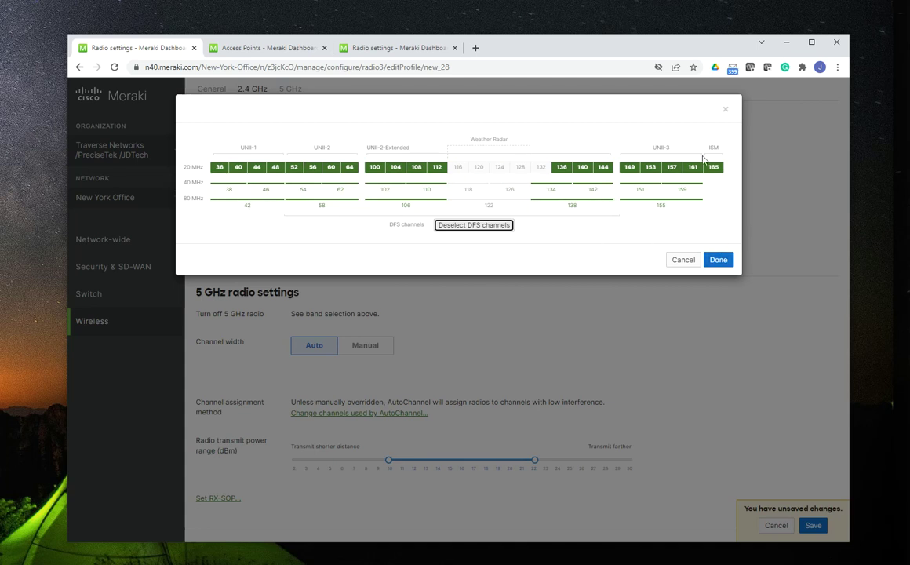
{"action": "left_click", "coordinate": [718, 269]}
Show the minimum received power (RX-SOP) option for the 5 GHz radio and look back over the profile's radio settings.
{"action": "scroll", "coordinate": [589, 254], "scroll_direction": "down", "scroll_amount": 1}
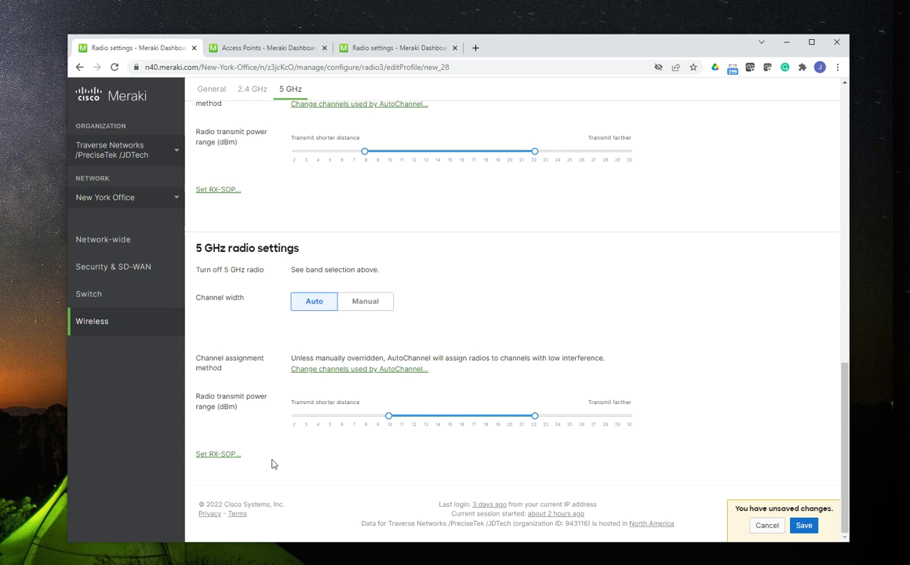
{"action": "left_click", "coordinate": [205, 453]}
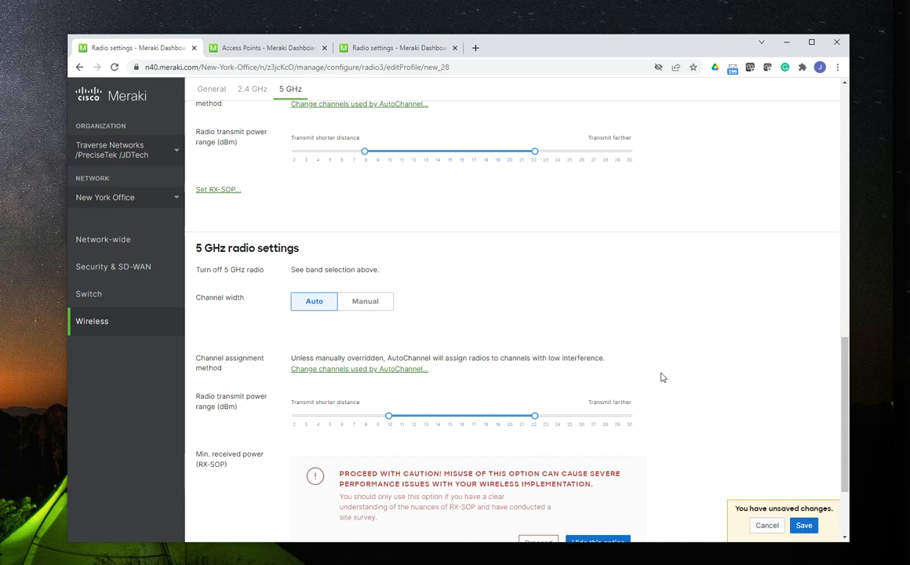
{"action": "scroll", "coordinate": [660, 377], "scroll_direction": "down", "scroll_amount": 3}
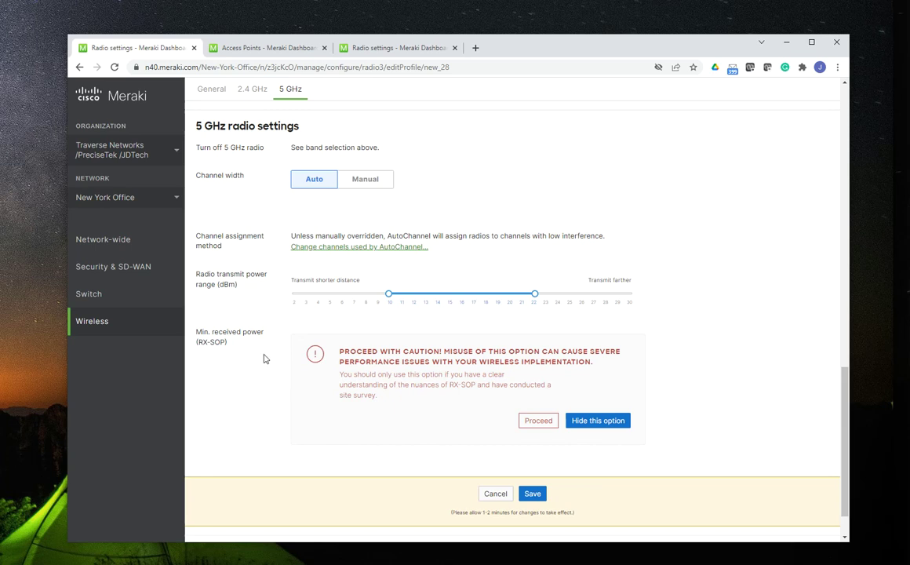
{"action": "scroll", "coordinate": [249, 306], "scroll_direction": "up", "scroll_amount": 3}
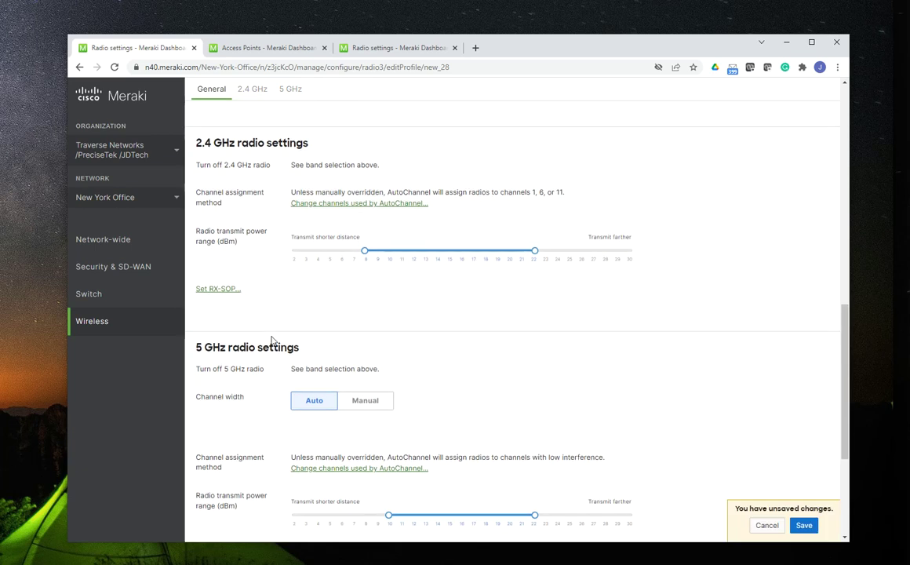
{"action": "scroll", "coordinate": [272, 339], "scroll_direction": "up", "scroll_amount": 4}
{"action": "scroll", "coordinate": [272, 339], "scroll_direction": "up", "scroll_amount": 3}
{"action": "scroll", "coordinate": [274, 312], "scroll_direction": "down", "scroll_amount": 6}
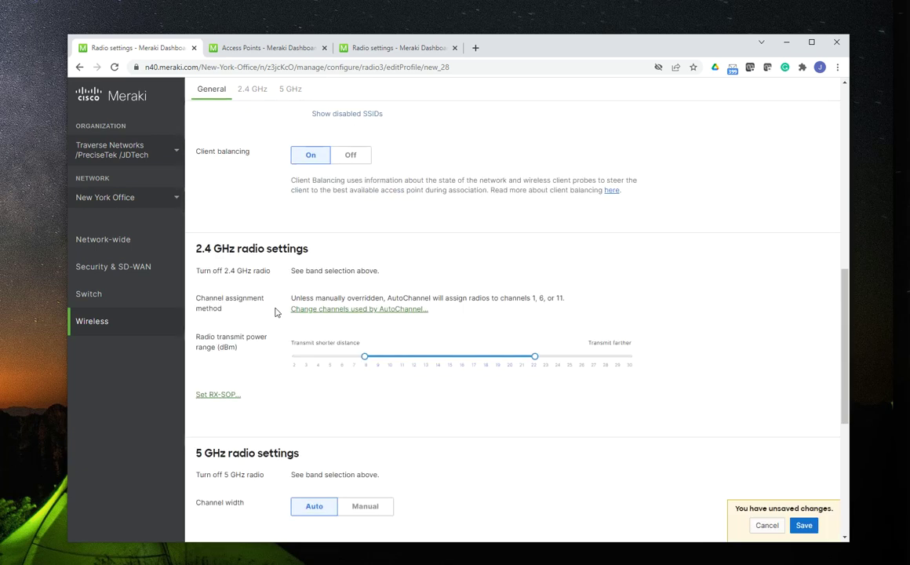
Save the RF profile and review the "This is My Profile" entry among the RF profiles.
{"action": "left_click", "coordinate": [803, 524]}
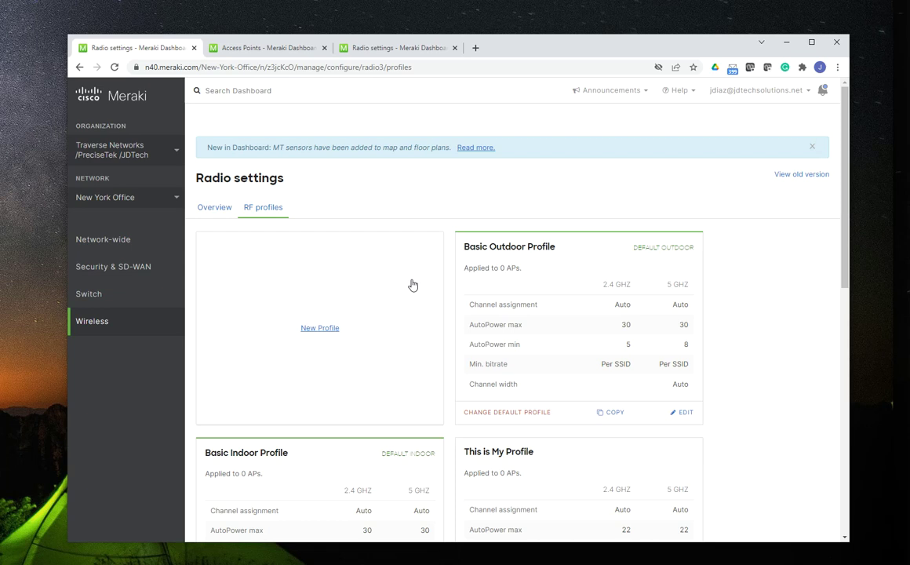
{"action": "scroll", "coordinate": [415, 314], "scroll_direction": "down", "scroll_amount": 7}
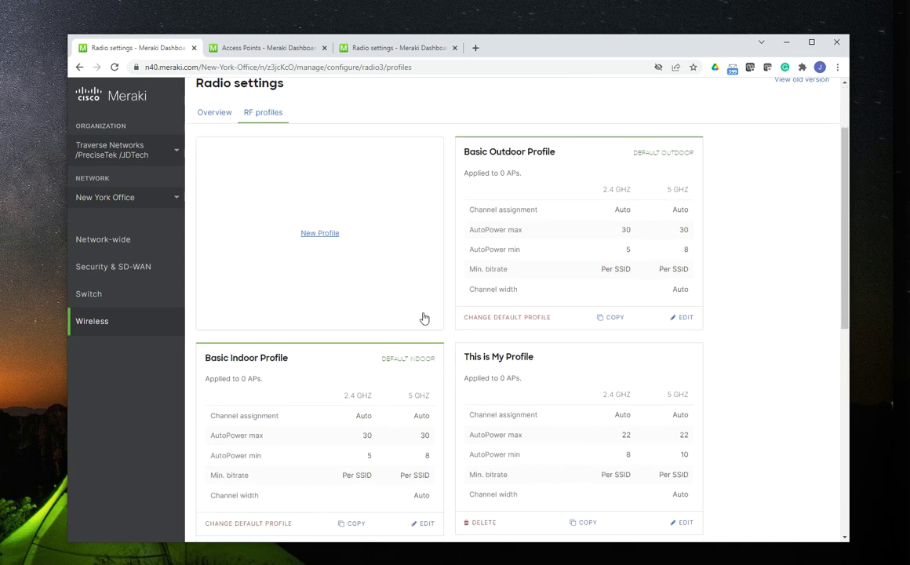
{"action": "scroll", "coordinate": [434, 322], "scroll_direction": "up", "scroll_amount": 3}
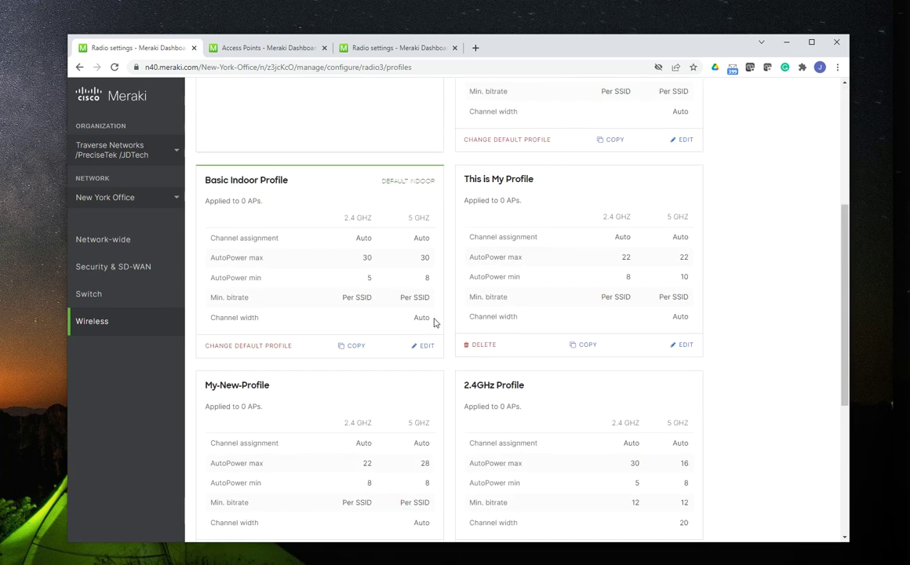
{"action": "scroll", "coordinate": [796, 355], "scroll_direction": "up", "scroll_amount": 3}
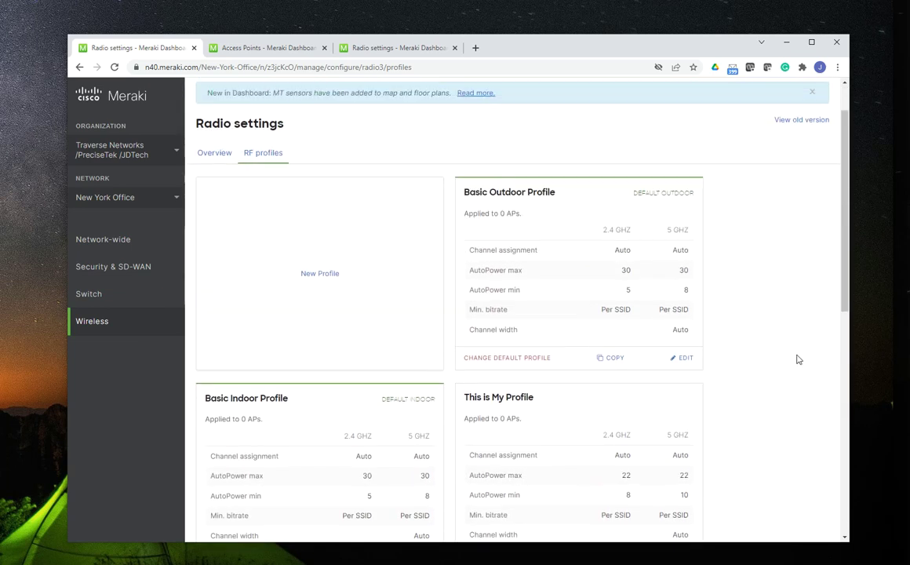
{"action": "scroll", "coordinate": [524, 323], "scroll_direction": "down", "scroll_amount": 2}
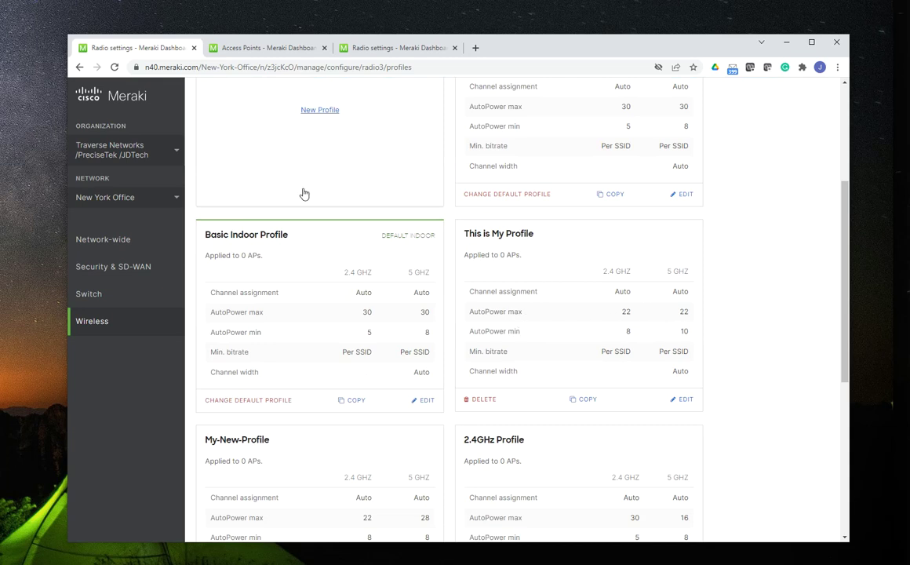
{"action": "scroll", "coordinate": [303, 193], "scroll_direction": "up", "scroll_amount": 3}
Select the listed access point in the radio settings overview and open the profile assignment for it.
{"action": "left_click", "coordinate": [213, 216]}
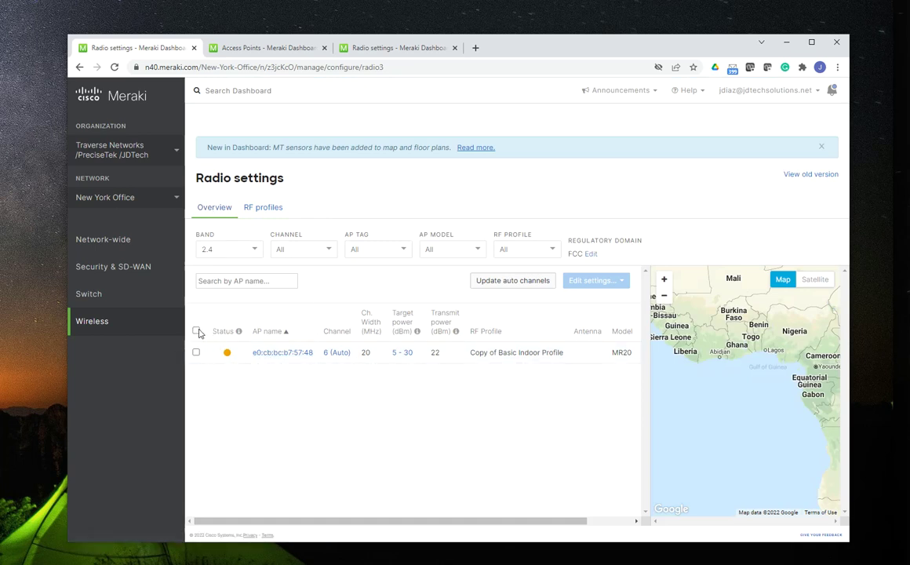
{"action": "left_click", "coordinate": [196, 353]}
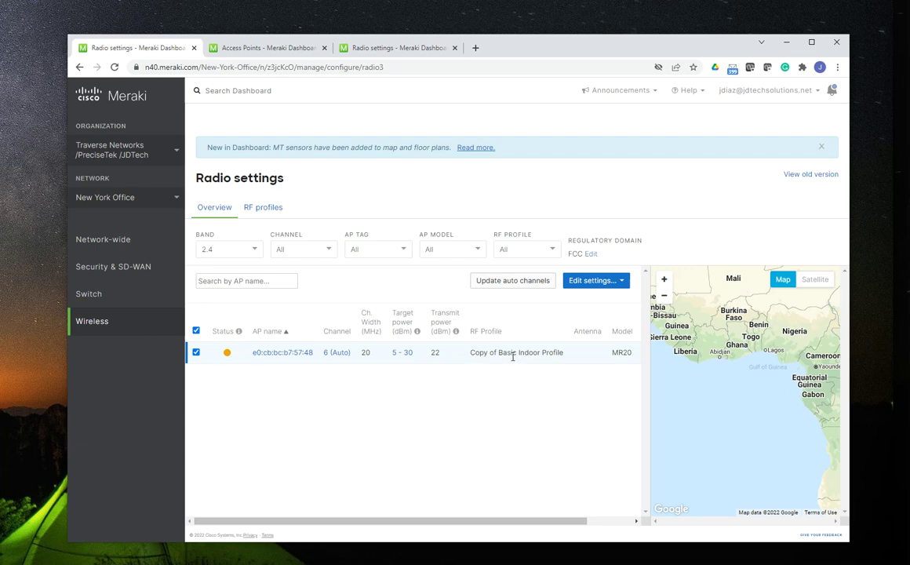
{"action": "left_click", "coordinate": [623, 287]}
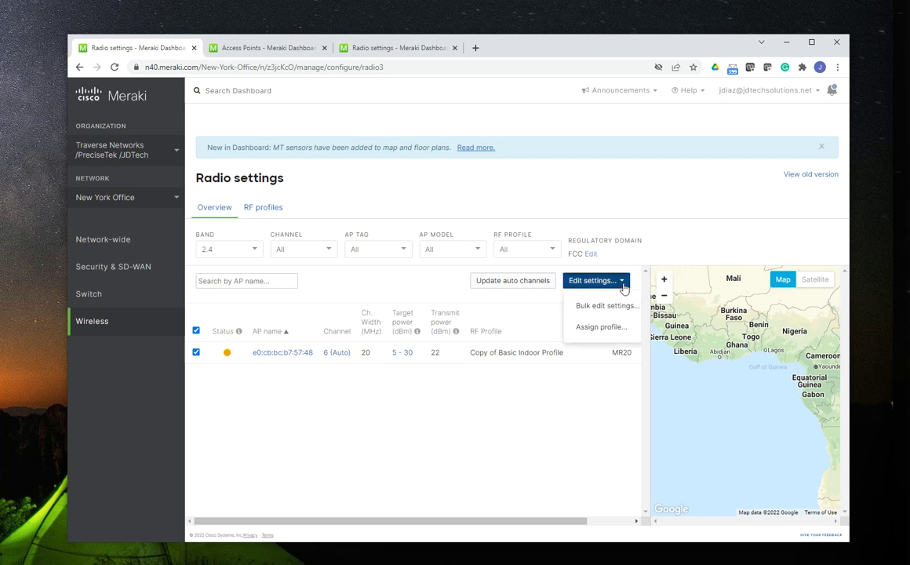
{"action": "left_click", "coordinate": [601, 327]}
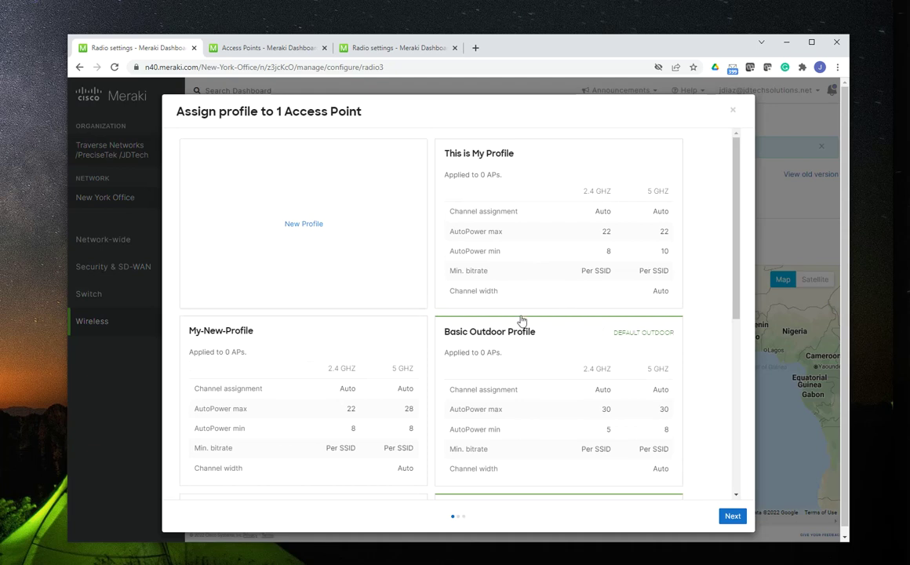
Try assigning "This is My Profile" to the access point as far as the override-clearing options, and close without applying.
{"action": "scroll", "coordinate": [401, 288], "scroll_direction": "down", "scroll_amount": 1}
{"action": "scroll", "coordinate": [402, 289], "scroll_direction": "down", "scroll_amount": 1}
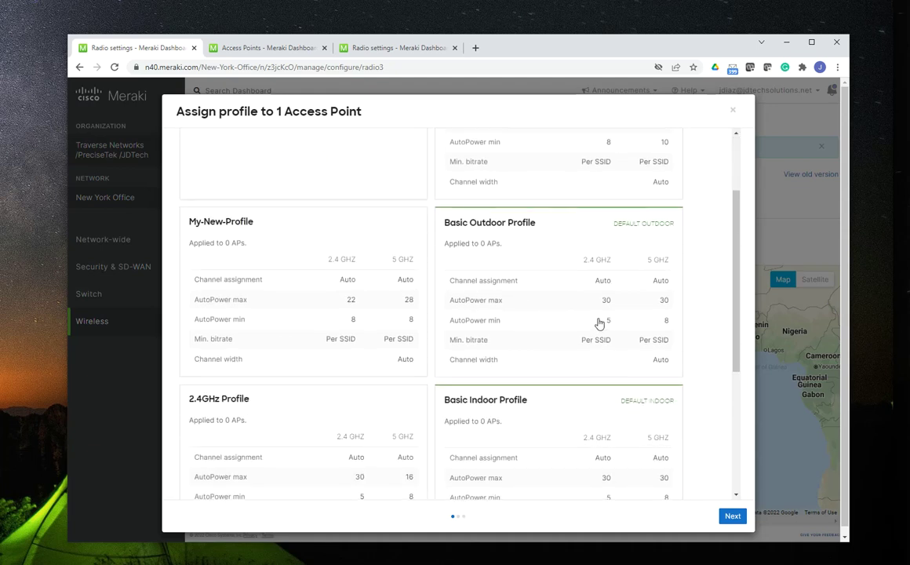
{"action": "scroll", "coordinate": [544, 297], "scroll_direction": "down", "scroll_amount": 2}
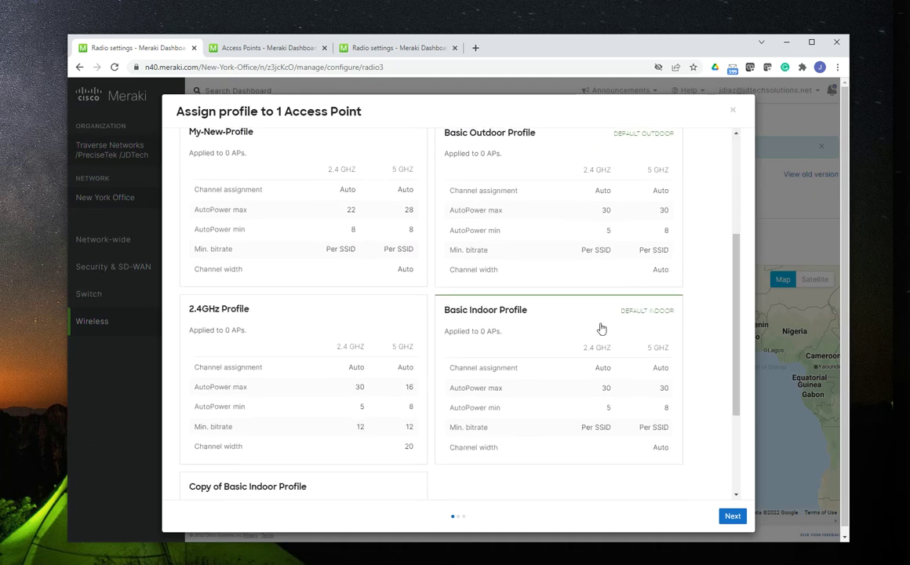
{"action": "left_click", "coordinate": [505, 318]}
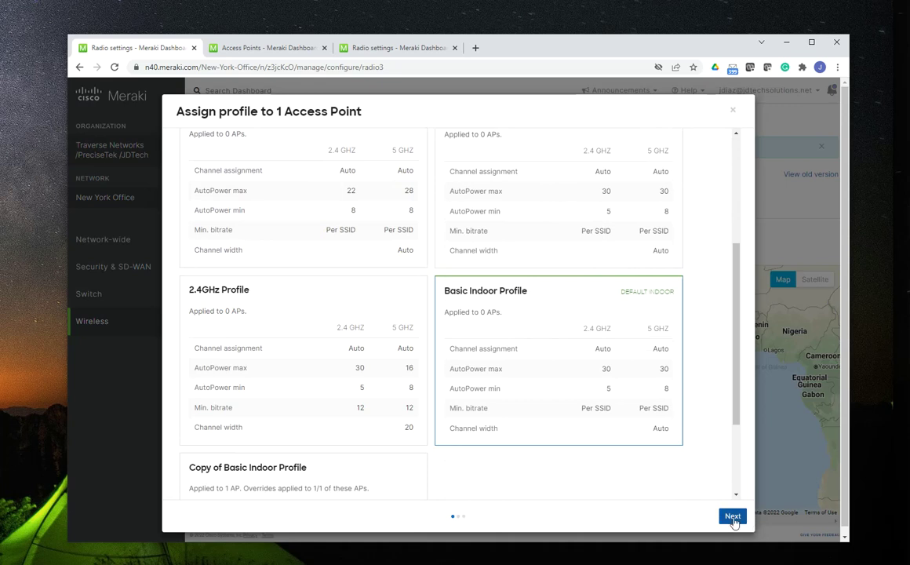
{"action": "scroll", "coordinate": [530, 386], "scroll_direction": "up", "scroll_amount": 3}
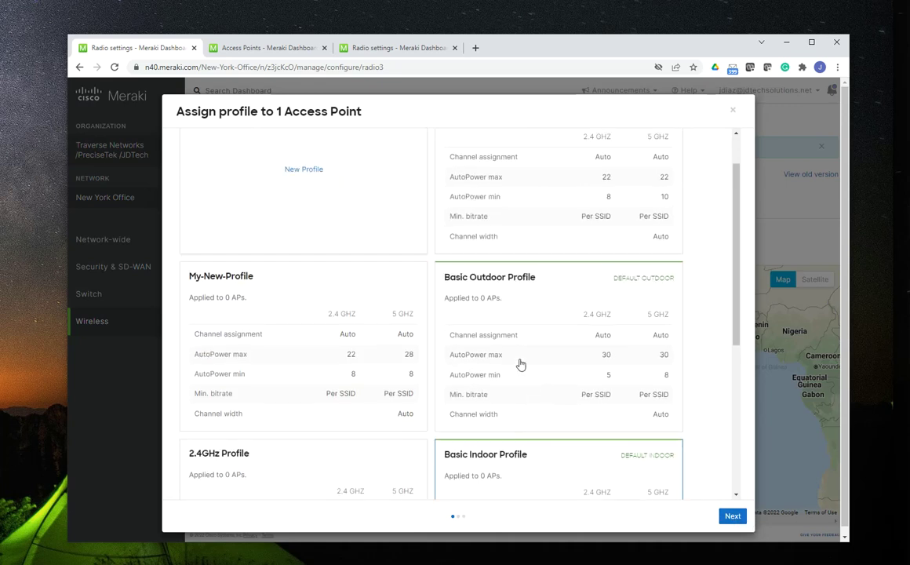
{"action": "scroll", "coordinate": [486, 332], "scroll_direction": "up", "scroll_amount": 1}
{"action": "left_click", "coordinate": [465, 225]}
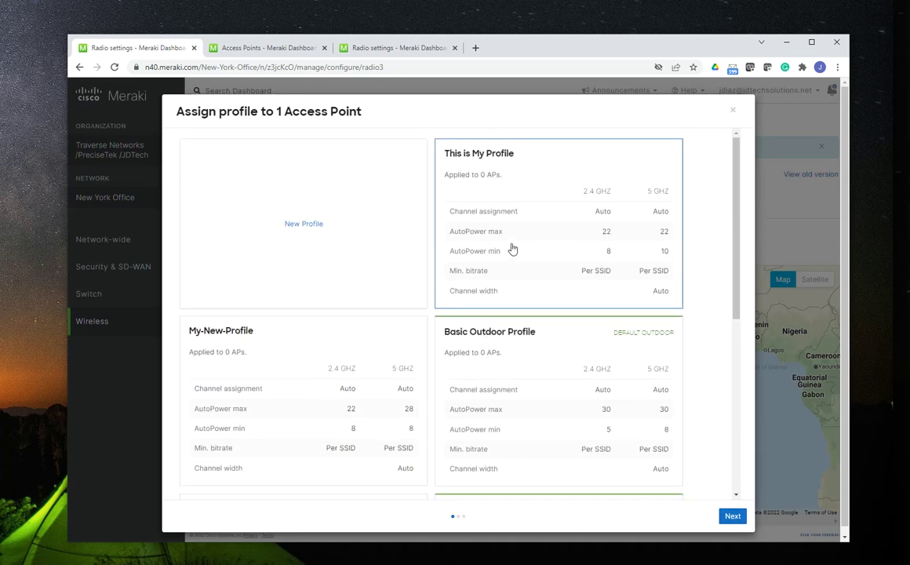
{"action": "left_click", "coordinate": [732, 515]}
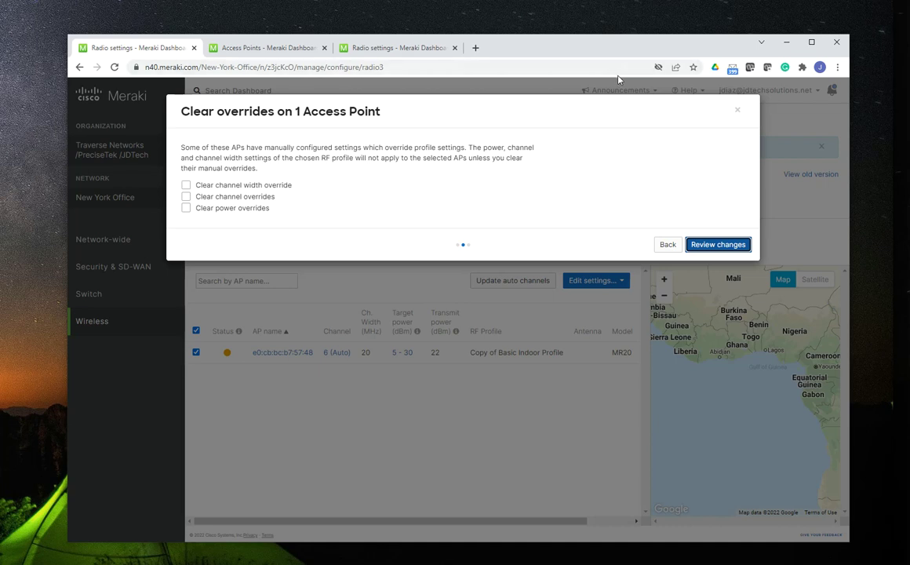
{"action": "left_click", "coordinate": [737, 112]}
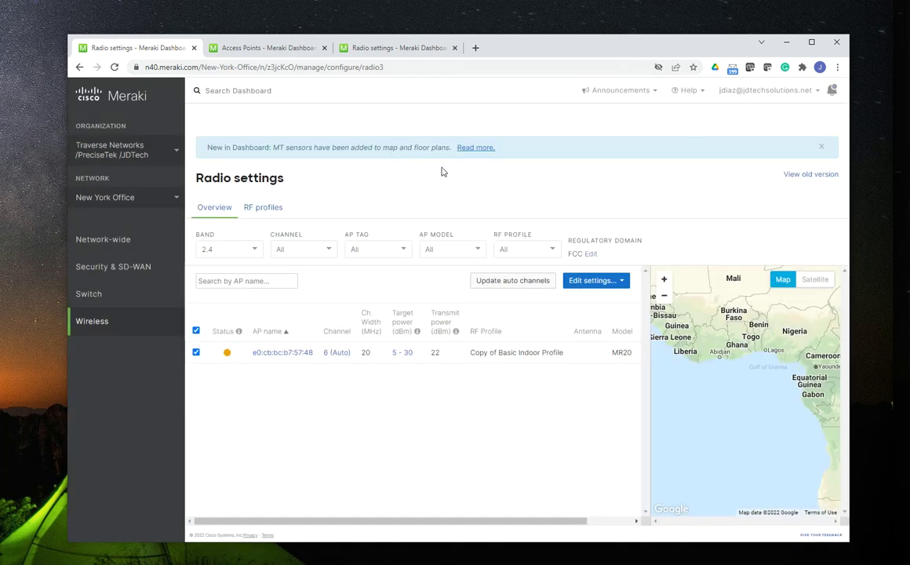